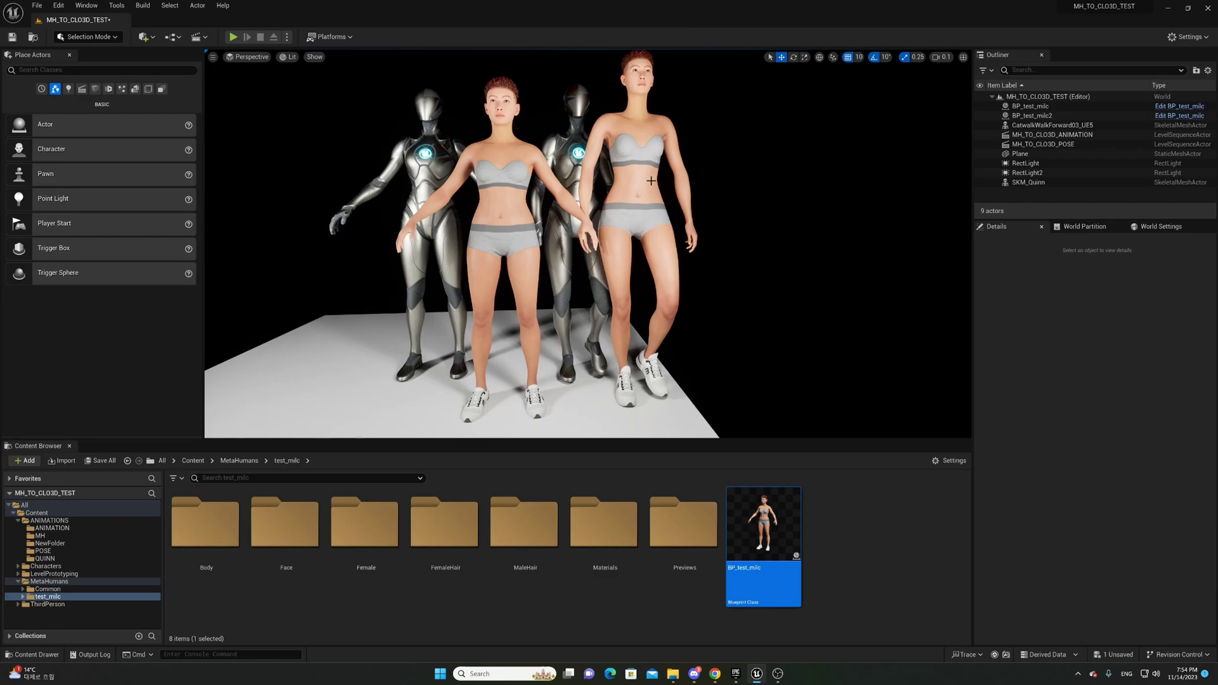
# Select BP_test_milc2 and BP_test_milc in turn in the level to compare the body proportions of the two MetaHumans.
pyautogui.keyDown('alt'); pyautogui.moveTo(653, 236); pyautogui.dragTo(641, 231); pyautogui.keyUp('alt')
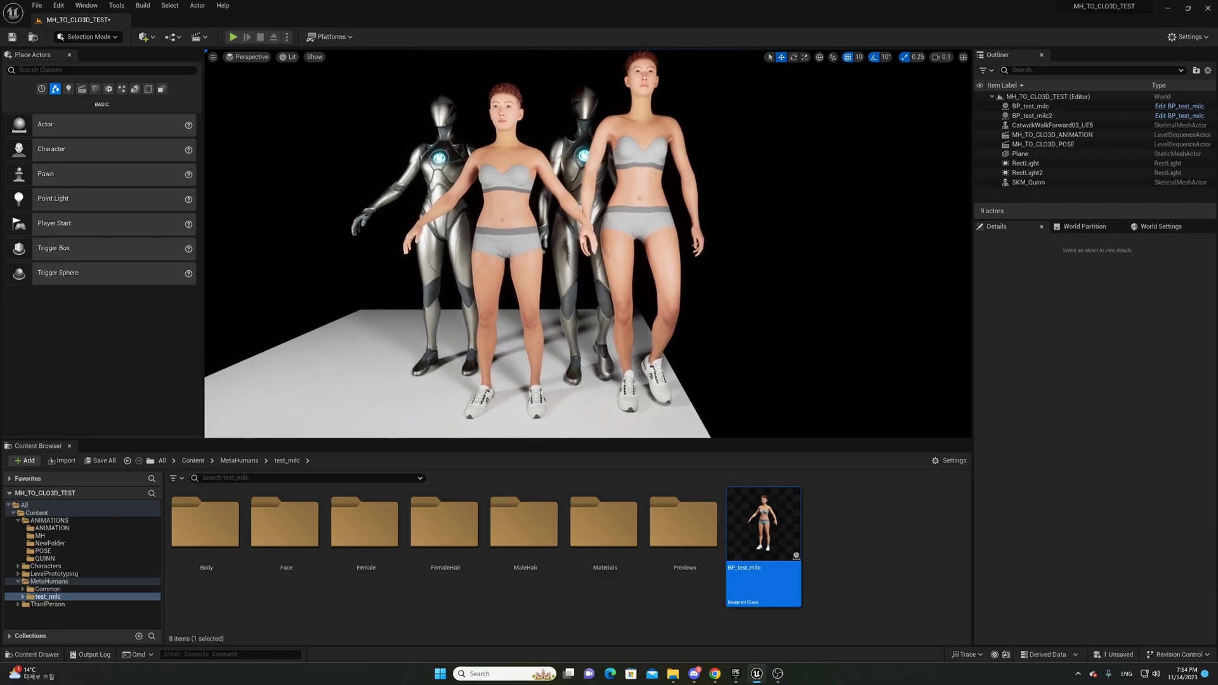
pyautogui.click(501, 208)
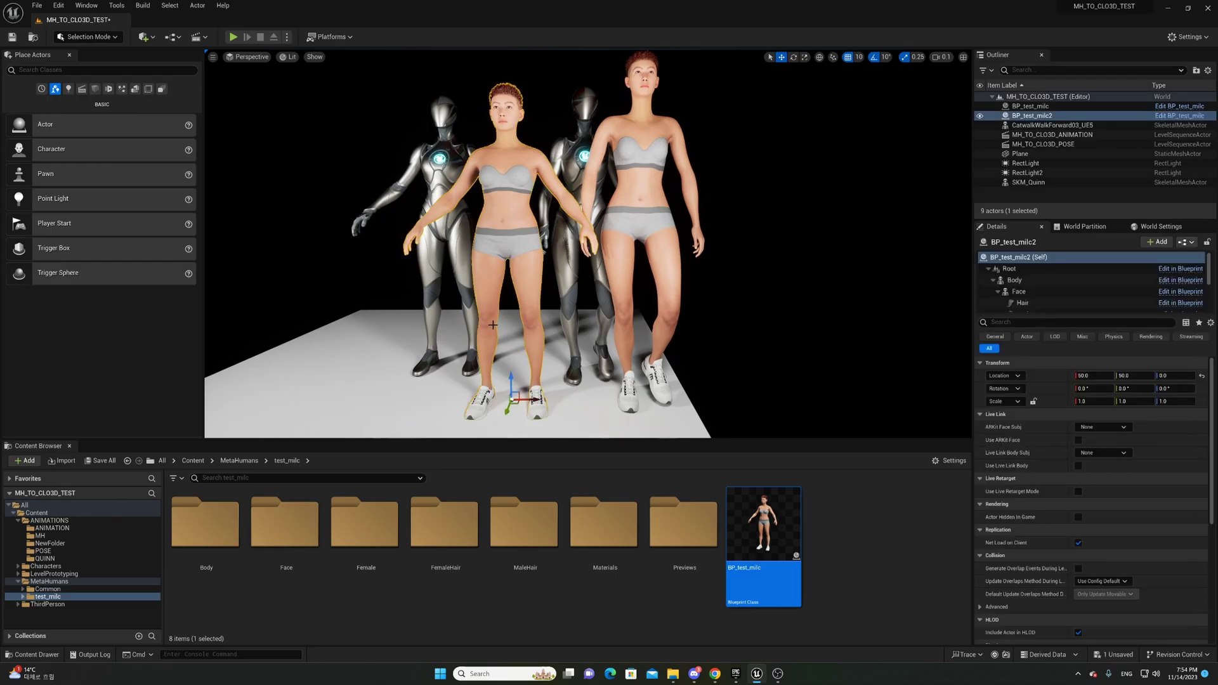
pyautogui.click(646, 227)
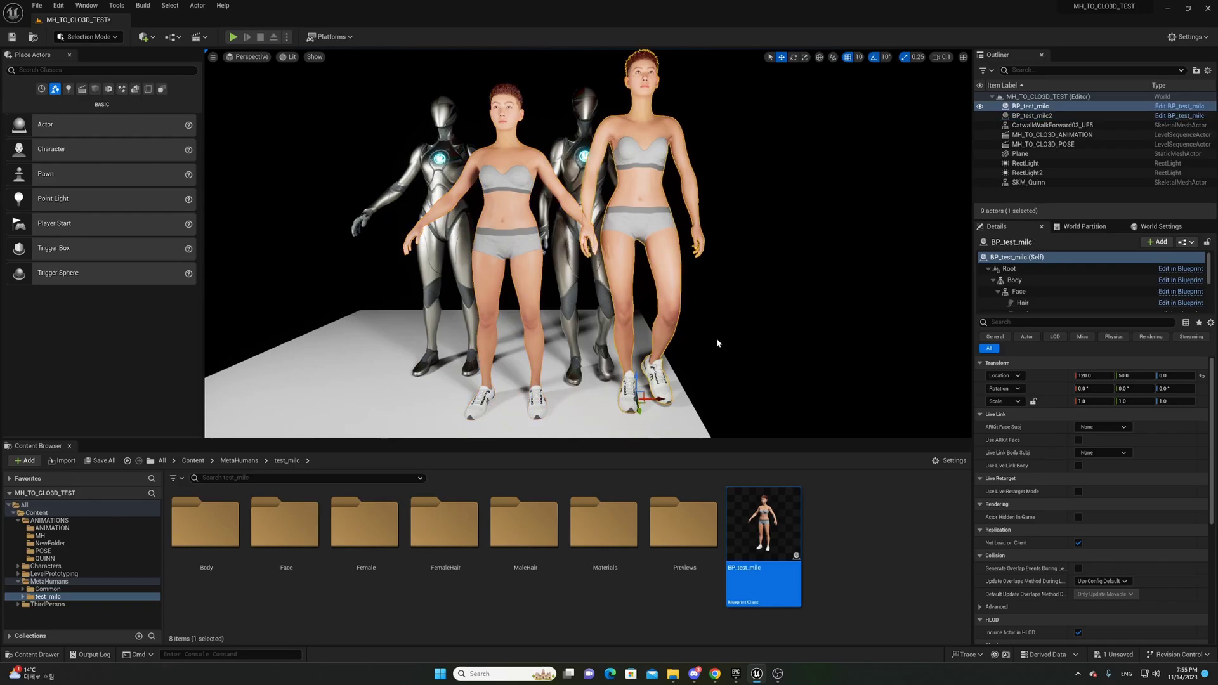
pyautogui.keyDown('alt'); pyautogui.moveTo(717, 343); pyautogui.dragTo(685, 343); pyautogui.keyUp('alt')
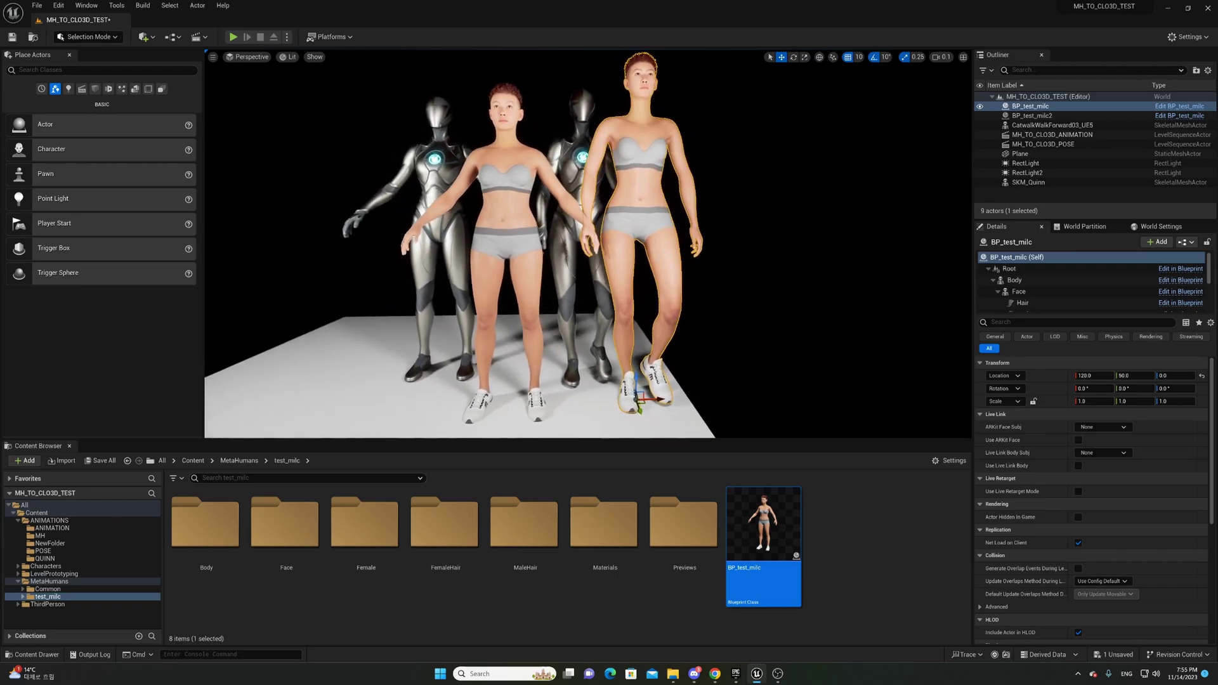
pyautogui.moveTo(603, 339); pyautogui.dragTo(590, 338)
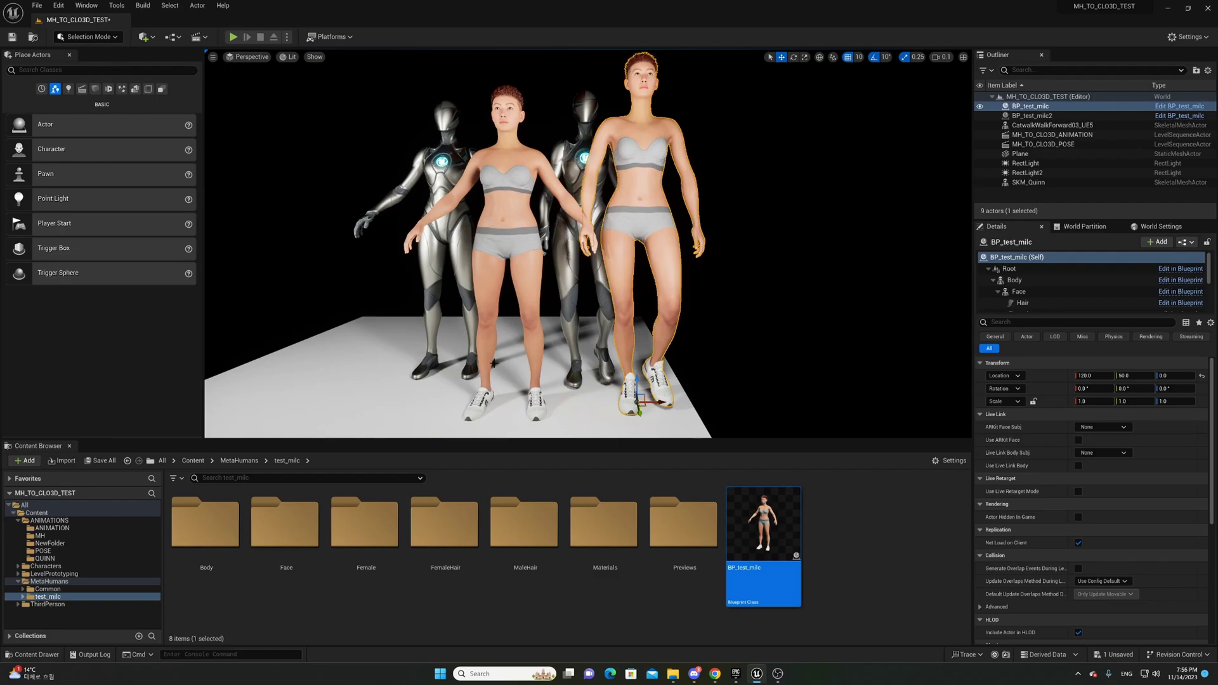
# Open the CatwalkWalkForward03_UE5_CLO3D animation sequence from the ANIMATIONS/MH folder and examine the walk from the side and front.
pyautogui.click(83, 536)
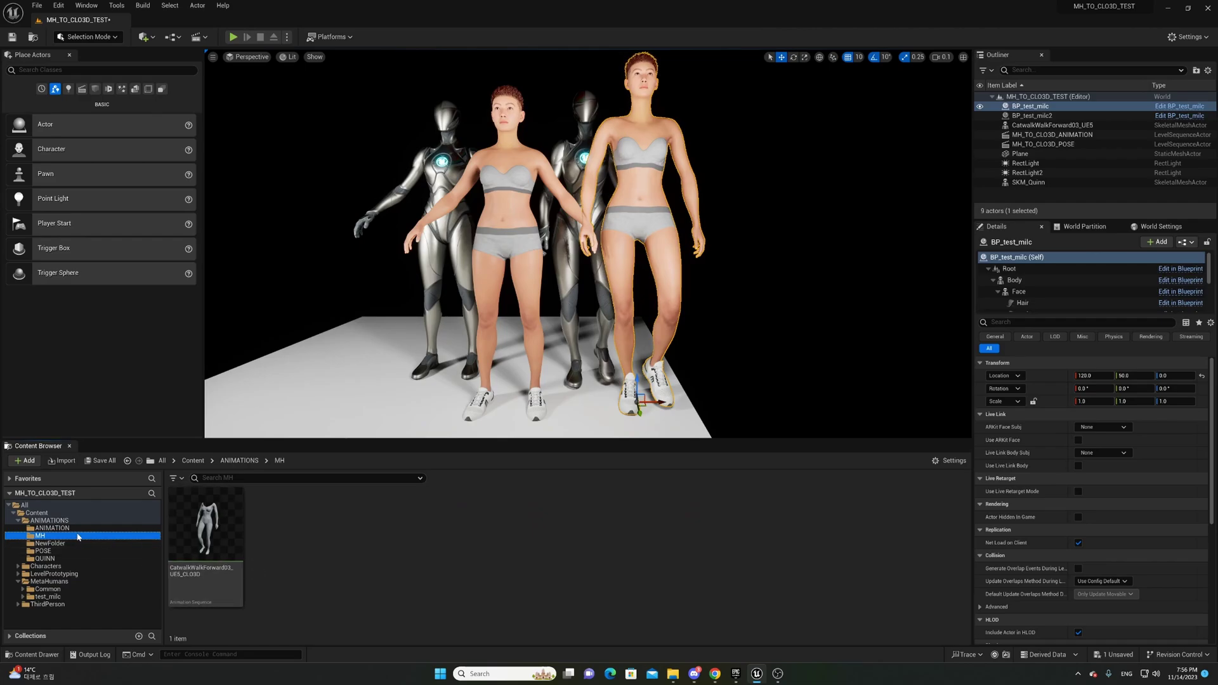
pyautogui.click(213, 540)
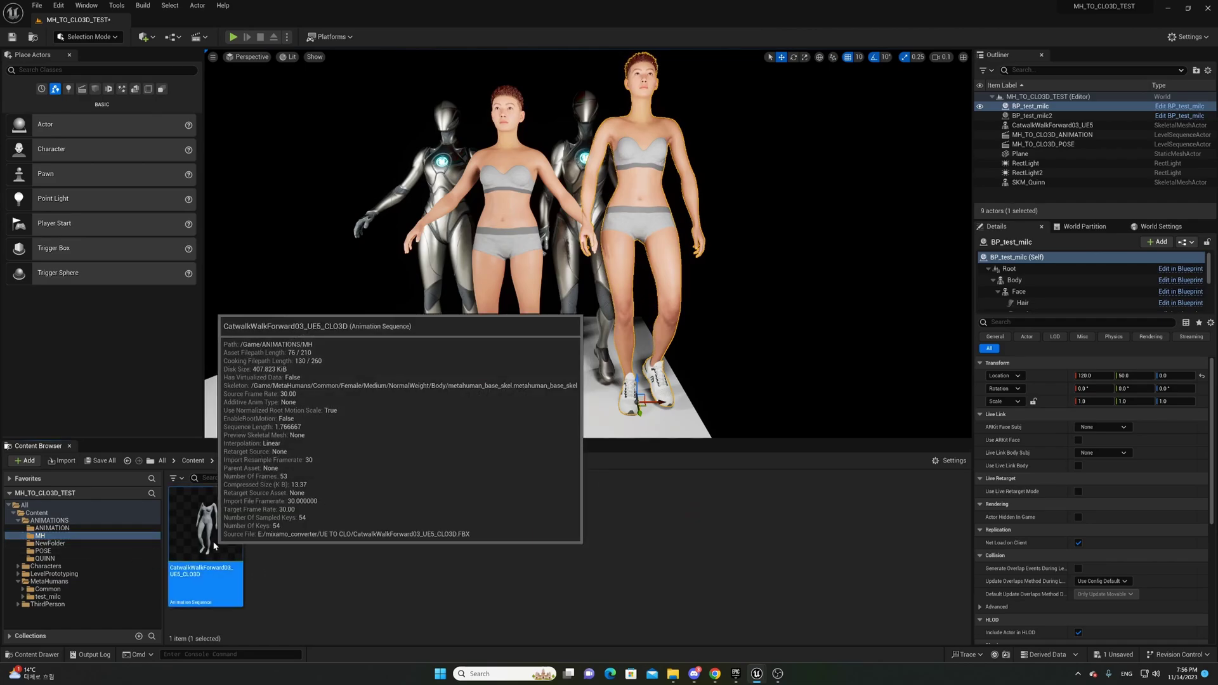
pyautogui.doubleClick(214, 546)
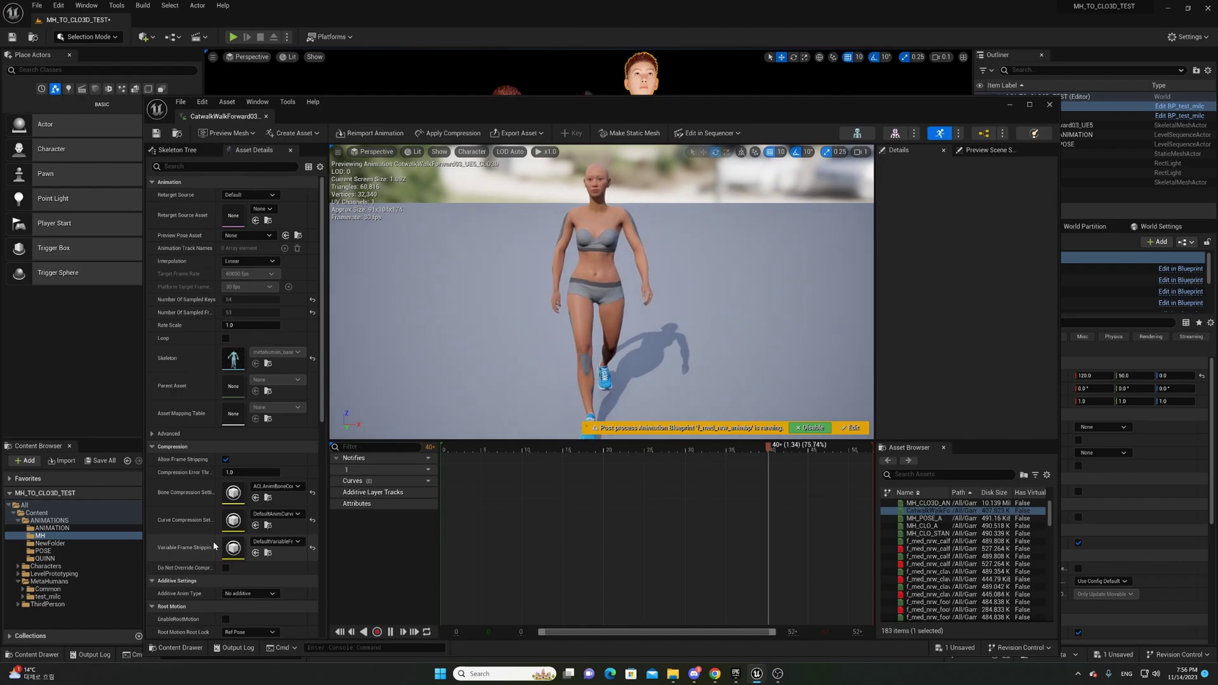
pyautogui.keyDown('alt'); pyautogui.moveTo(602, 292); pyautogui.dragTo(1034, 235); pyautogui.keyUp('alt')
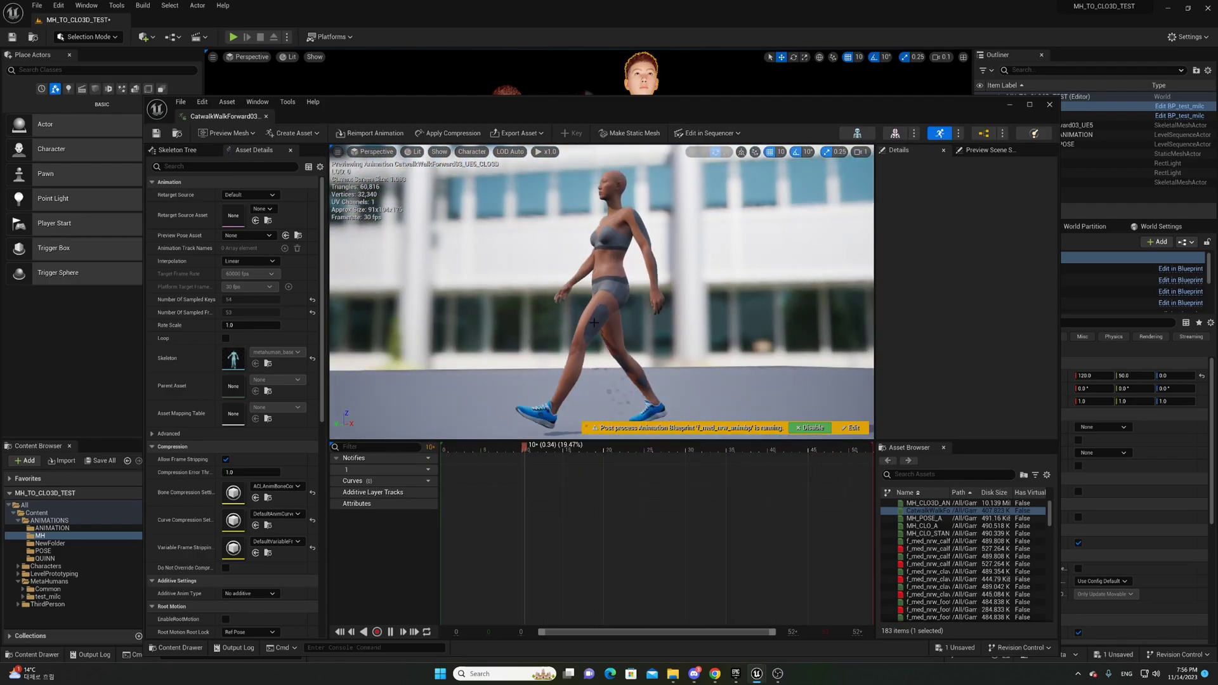
pyautogui.keyDown('alt'); pyautogui.moveTo(625, 341); pyautogui.dragTo(790, 374); pyautogui.keyUp('alt')
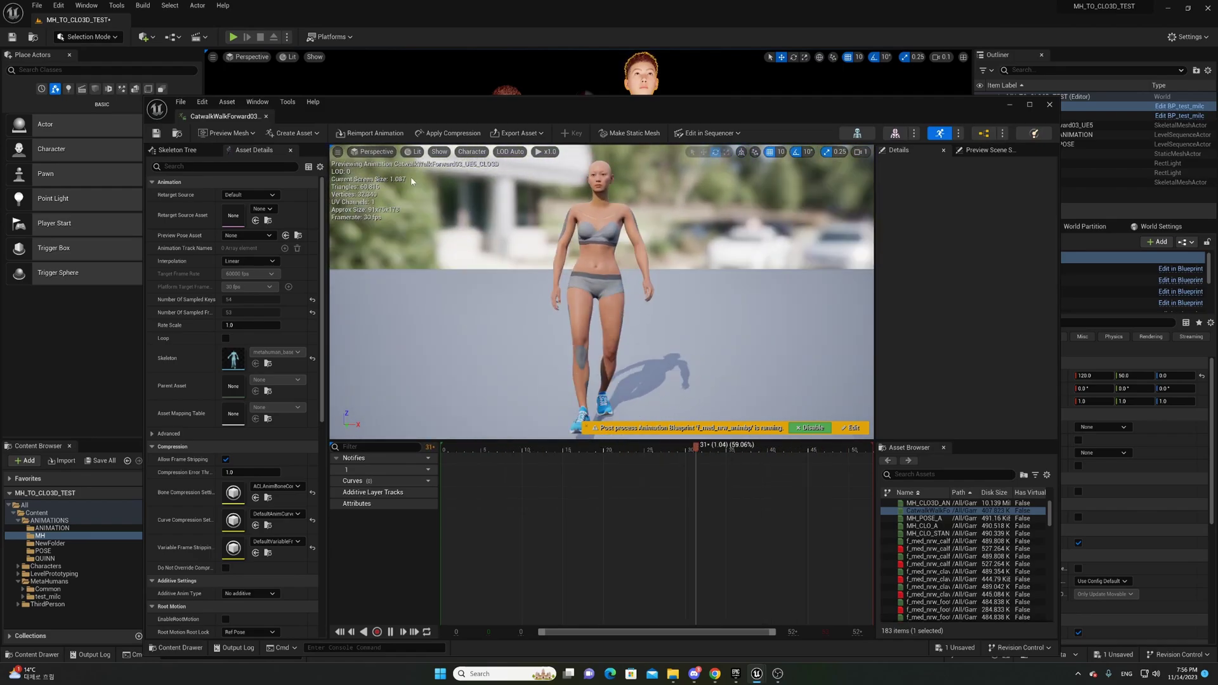
# Show the retargeting options in the skeleton tree and widen it to reveal the Translation Retargeting column.
pyautogui.click(177, 150)
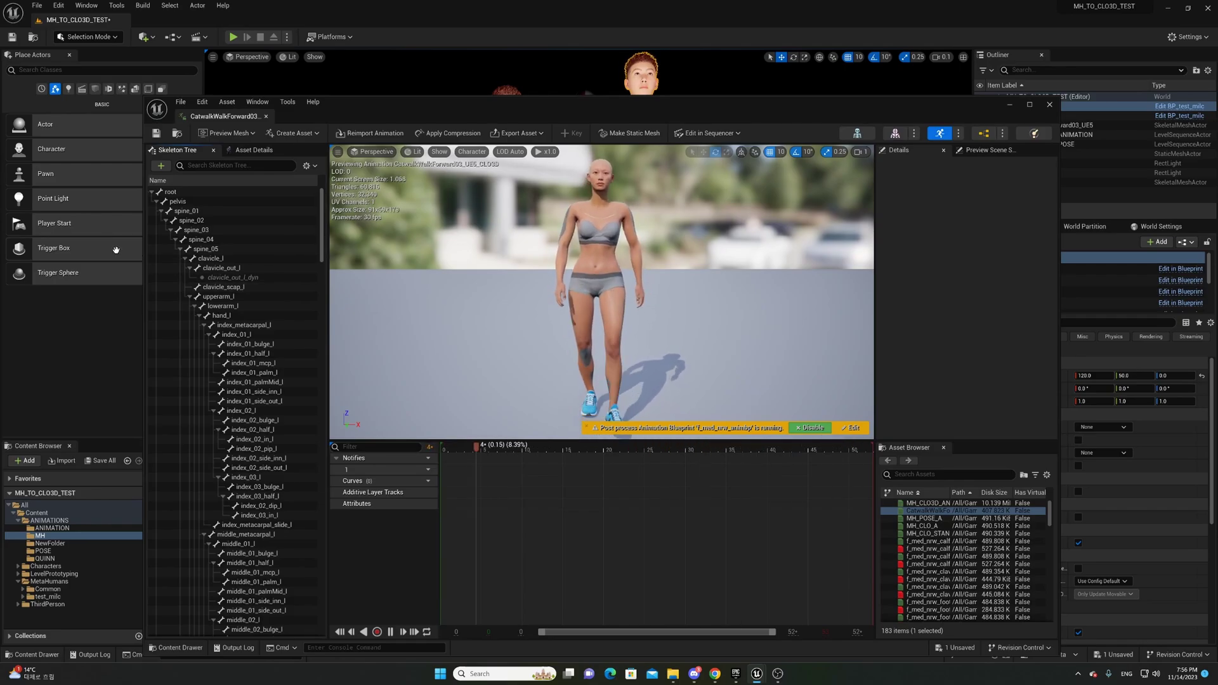
pyautogui.click(312, 167)
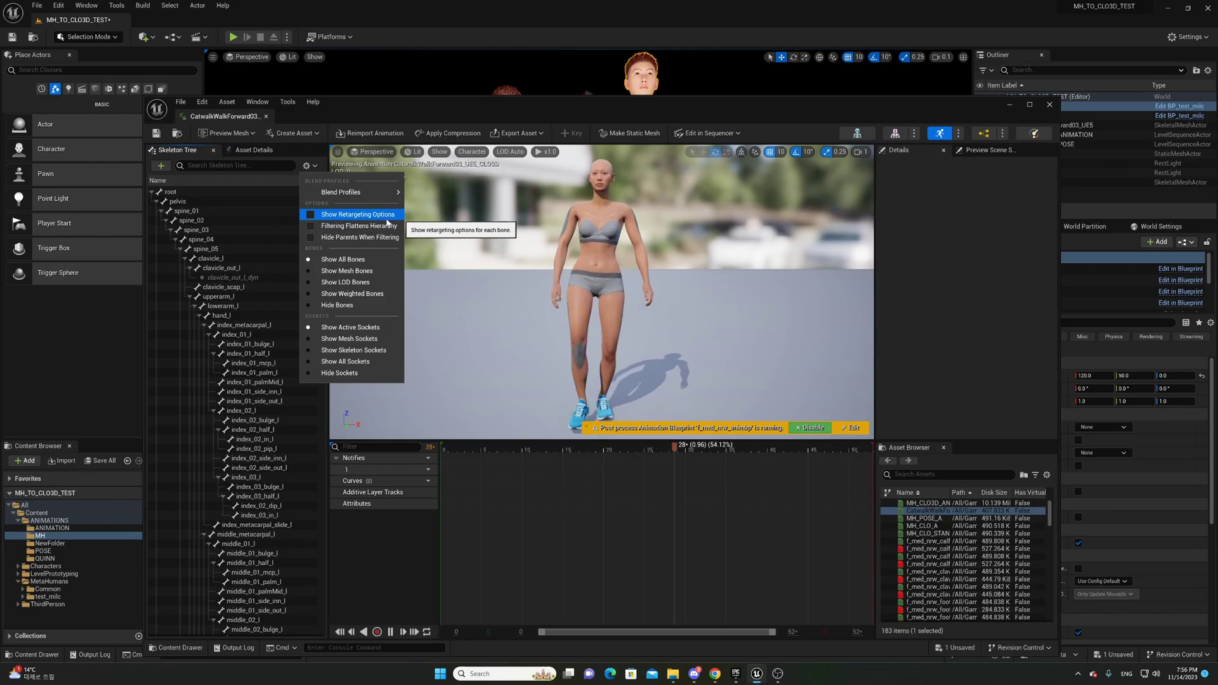
pyautogui.click(387, 216)
pyautogui.moveTo(325, 237); pyautogui.dragTo(442, 237)
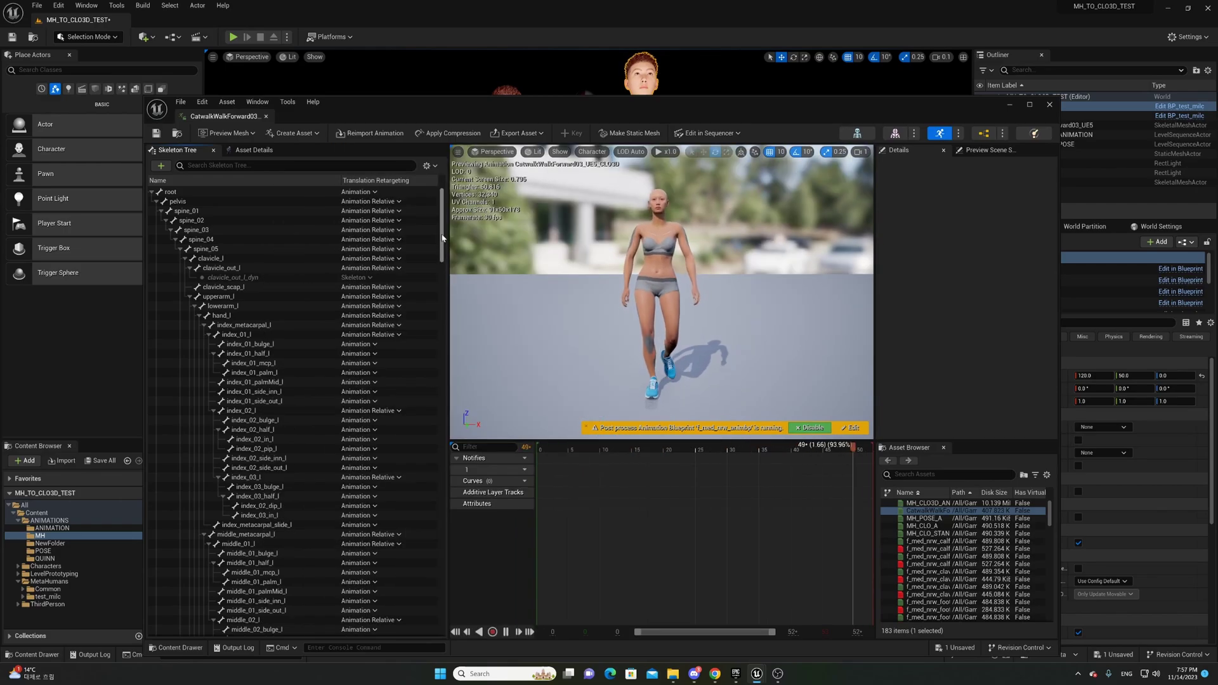
# Recursively set translation retargeting to Skeleton for all bones from spine_01 to the end of the tree, and save the asset.
pyautogui.click(254, 211)
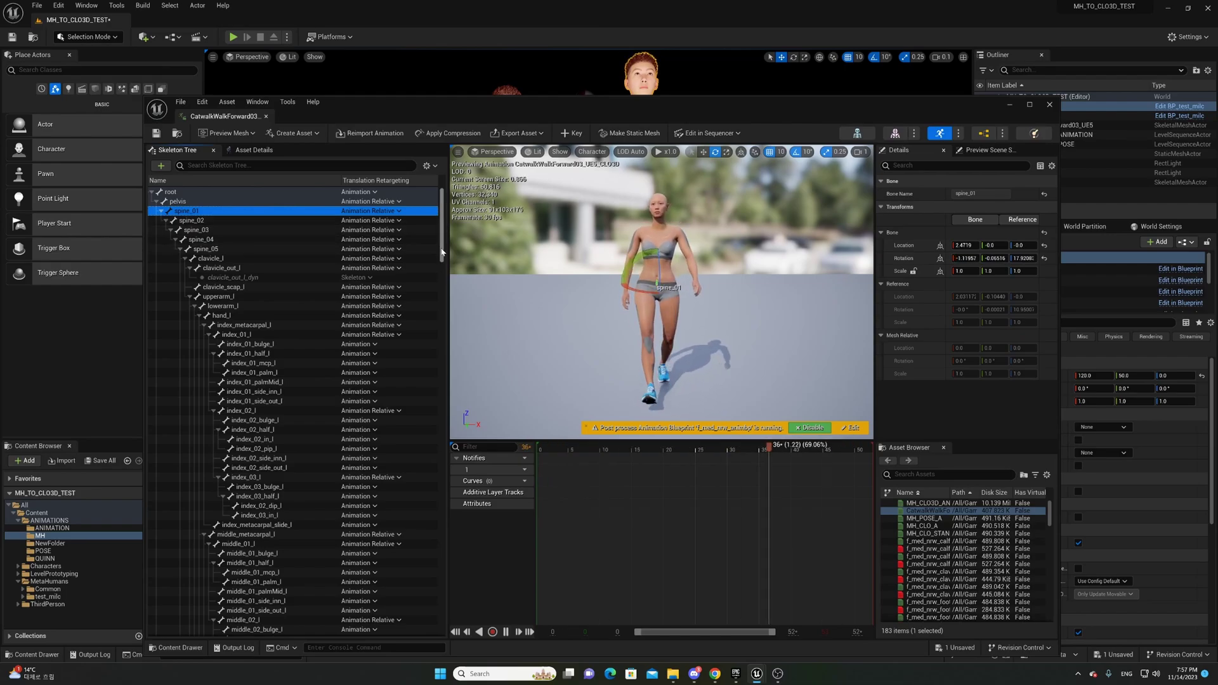
pyautogui.scroll(-10, 406, 285)
pyautogui.moveTo(442, 285); pyautogui.dragTo(443, 640)
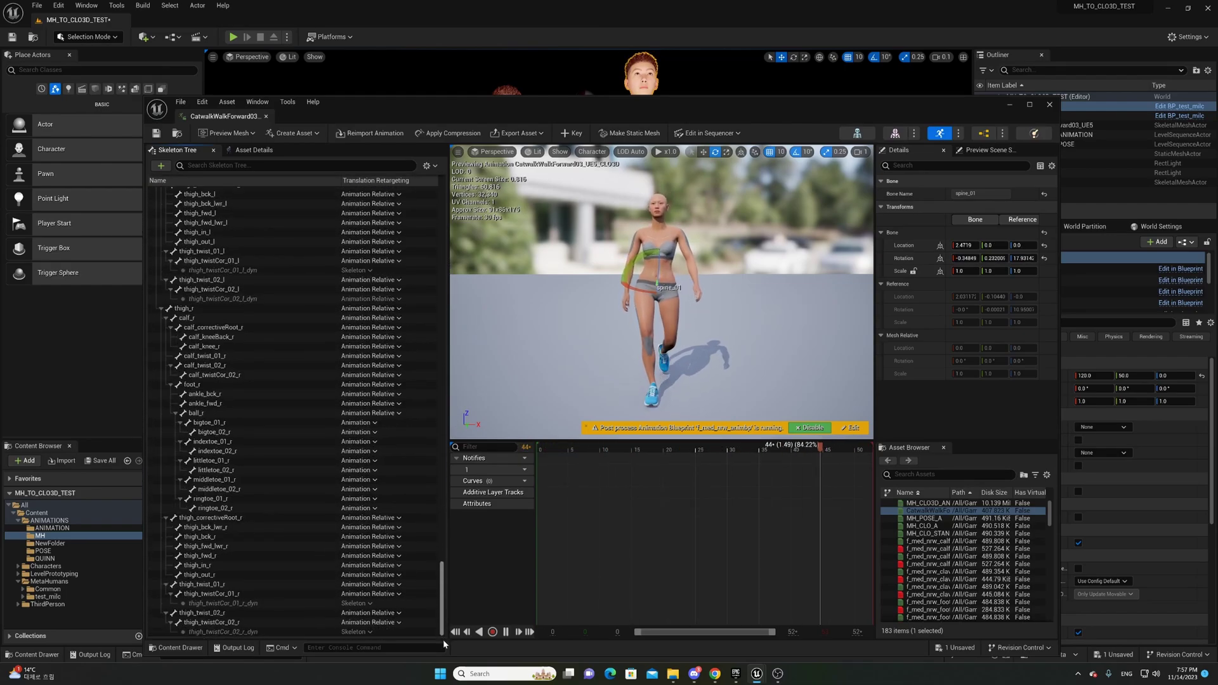
pyautogui.keyDown('shift'); pyautogui.click(248, 632); pyautogui.keyUp('shift')
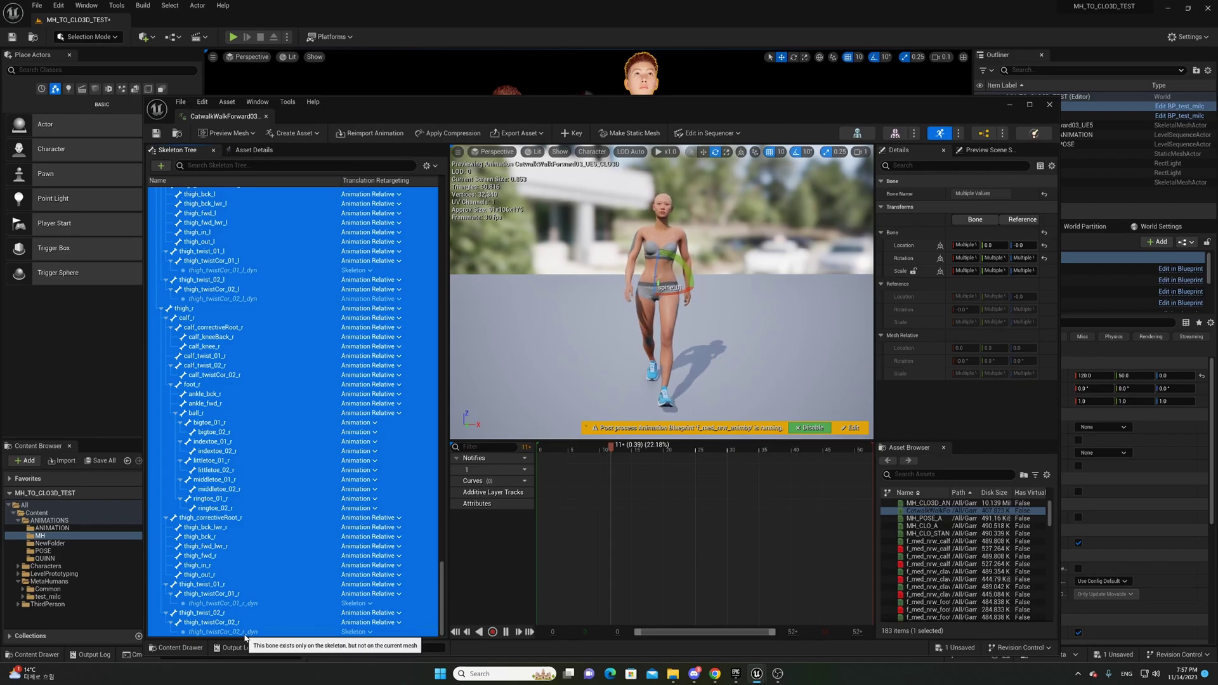
pyautogui.rightClick(287, 415)
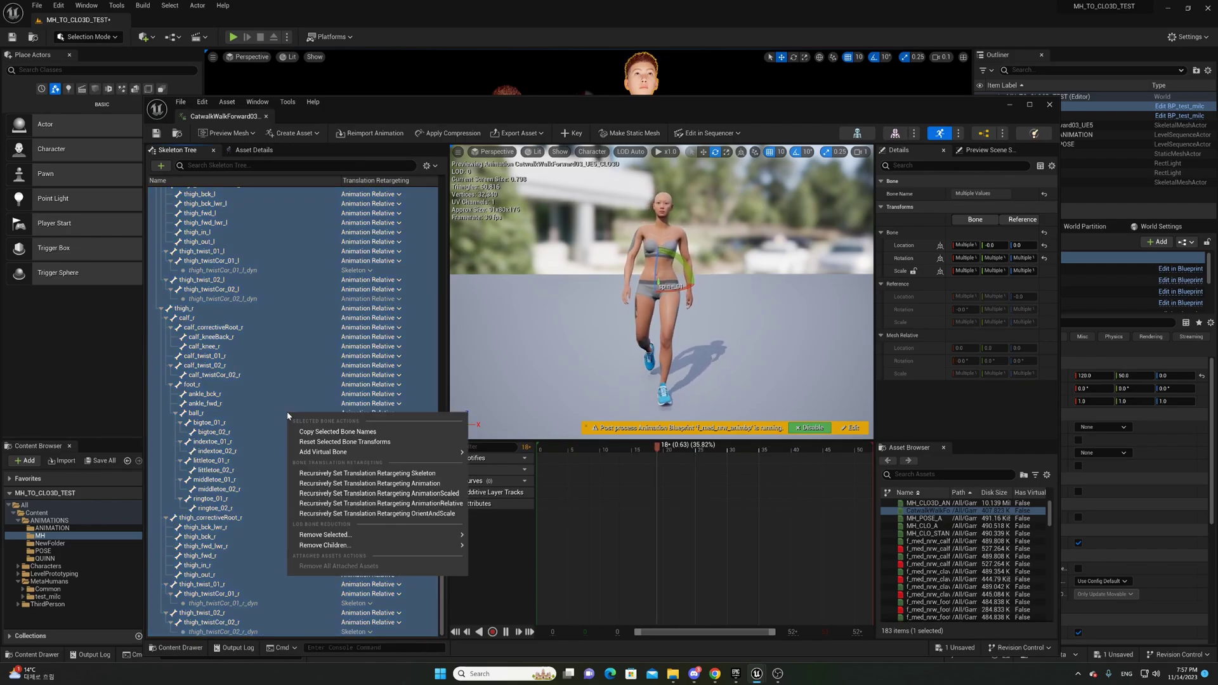
pyautogui.click(343, 478)
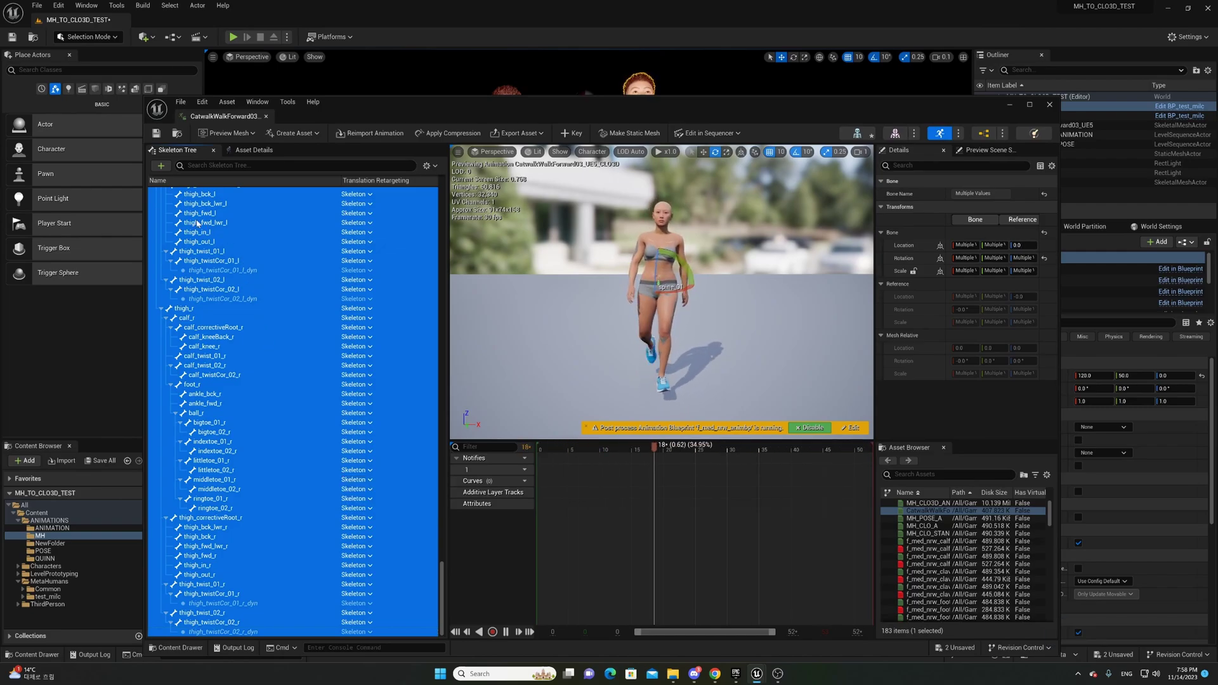
pyautogui.click(156, 134)
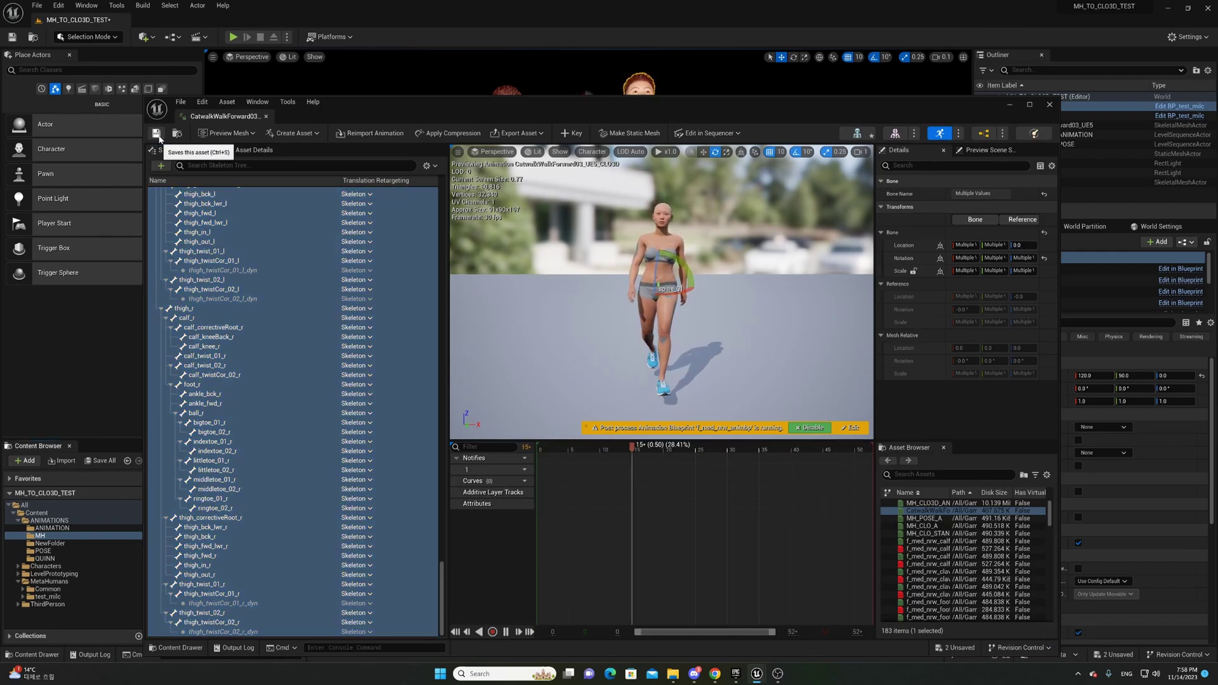
# Inspect the walk preview up close and from the side, close the animation editor, and check BP_test_milc in the level.
pyautogui.scroll(6, 682, 305)
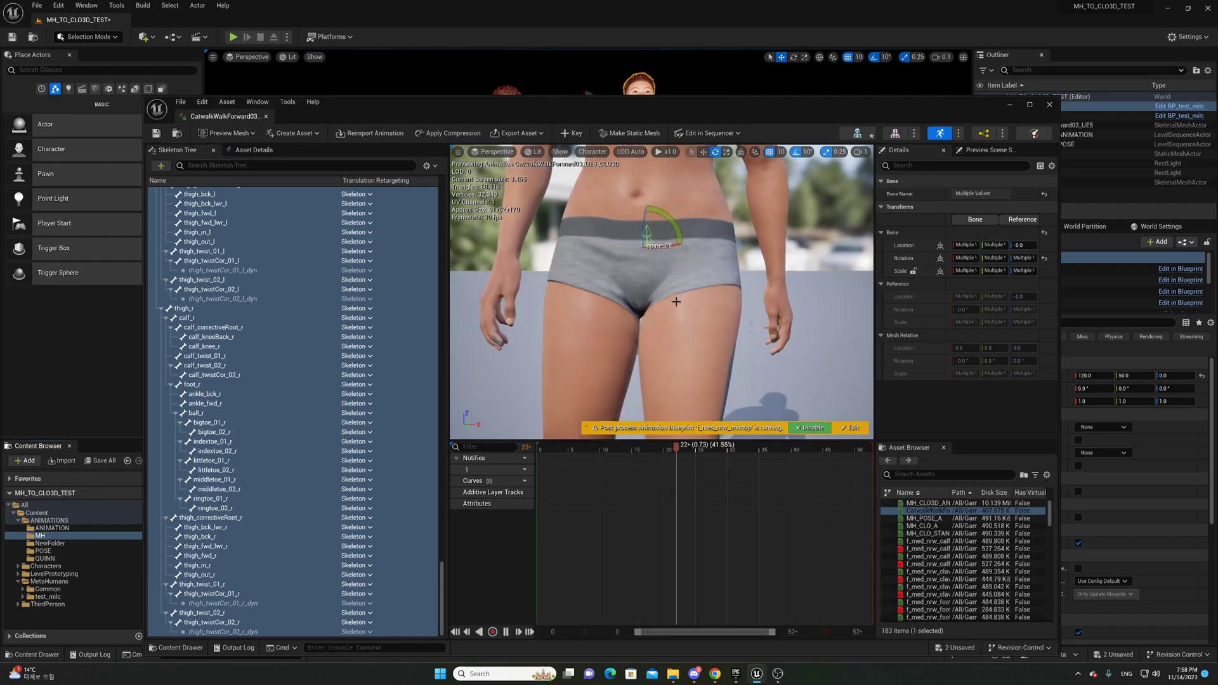
pyautogui.scroll(-3, 682, 305)
pyautogui.scroll(-4, 682, 305)
pyautogui.scroll(2, 682, 307)
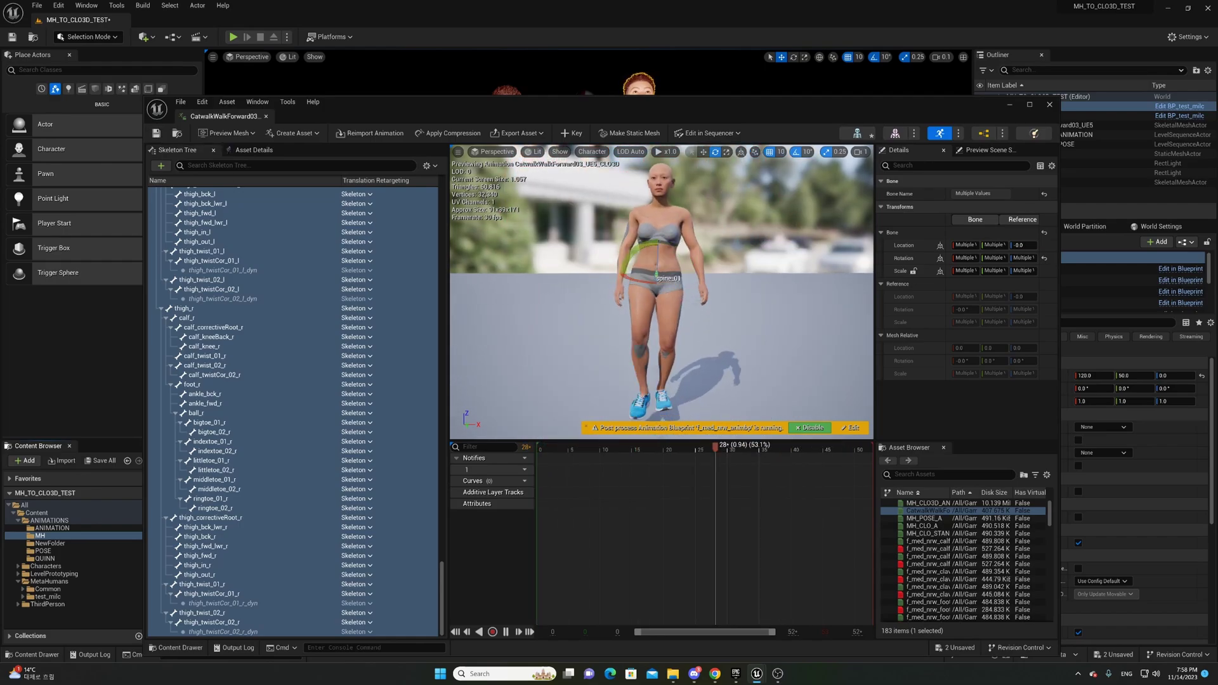
pyautogui.keyDown('alt'); pyautogui.moveTo(682, 307); pyautogui.dragTo(825, 307); pyautogui.keyUp('alt')
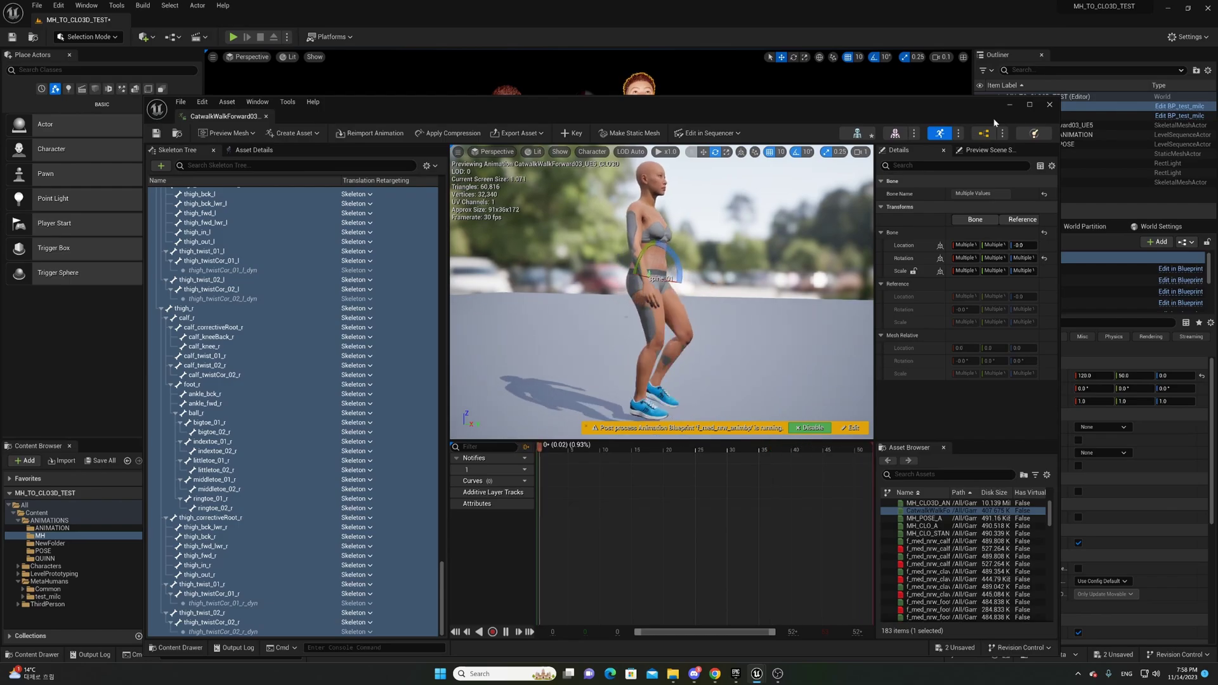
pyautogui.click(1050, 104)
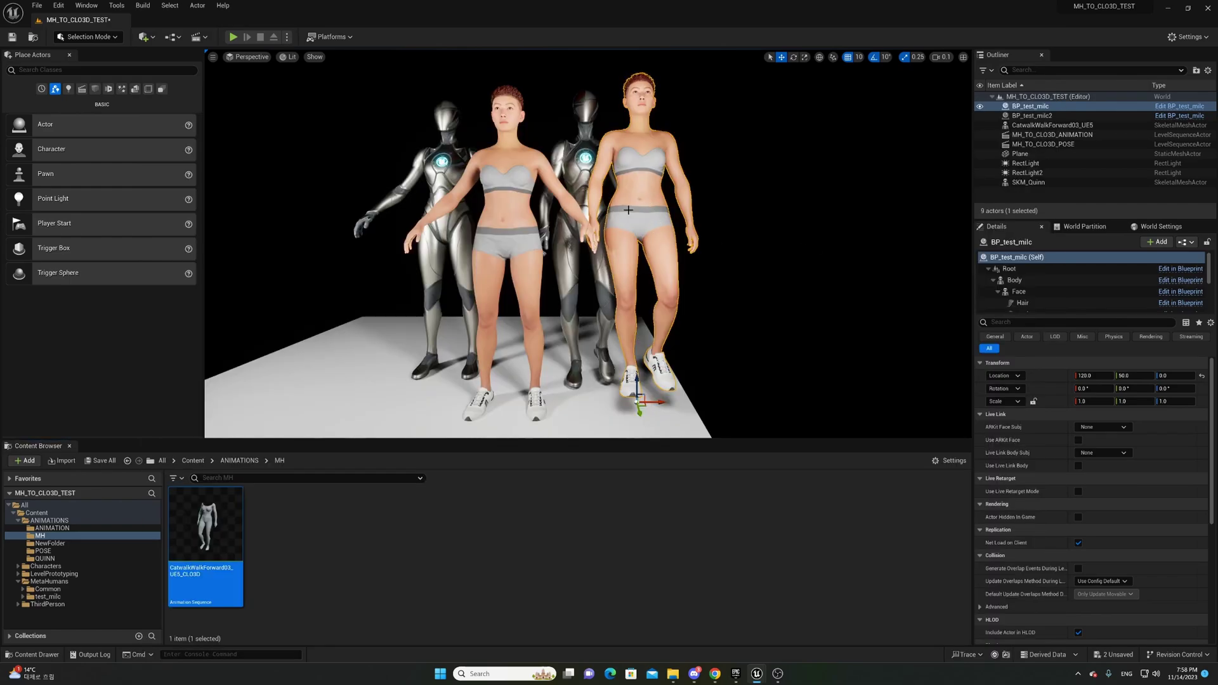
pyautogui.keyDown('alt'); pyautogui.moveTo(632, 213); pyautogui.dragTo(505, 232); pyautogui.keyUp('alt')
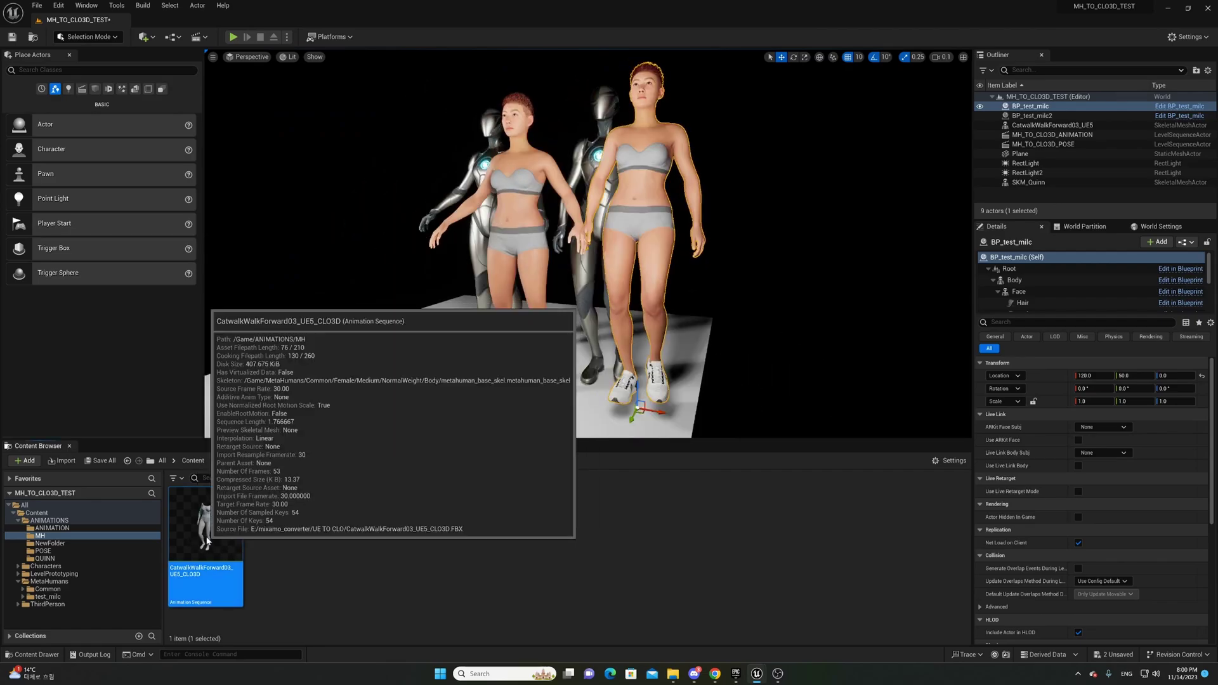
# Reopen CatwalkWalkForward03_UE5_CLO3D, set its Retarget Source Asset to f_tal_nrw_body, and close the animation editor.
pyautogui.doubleClick(207, 540)
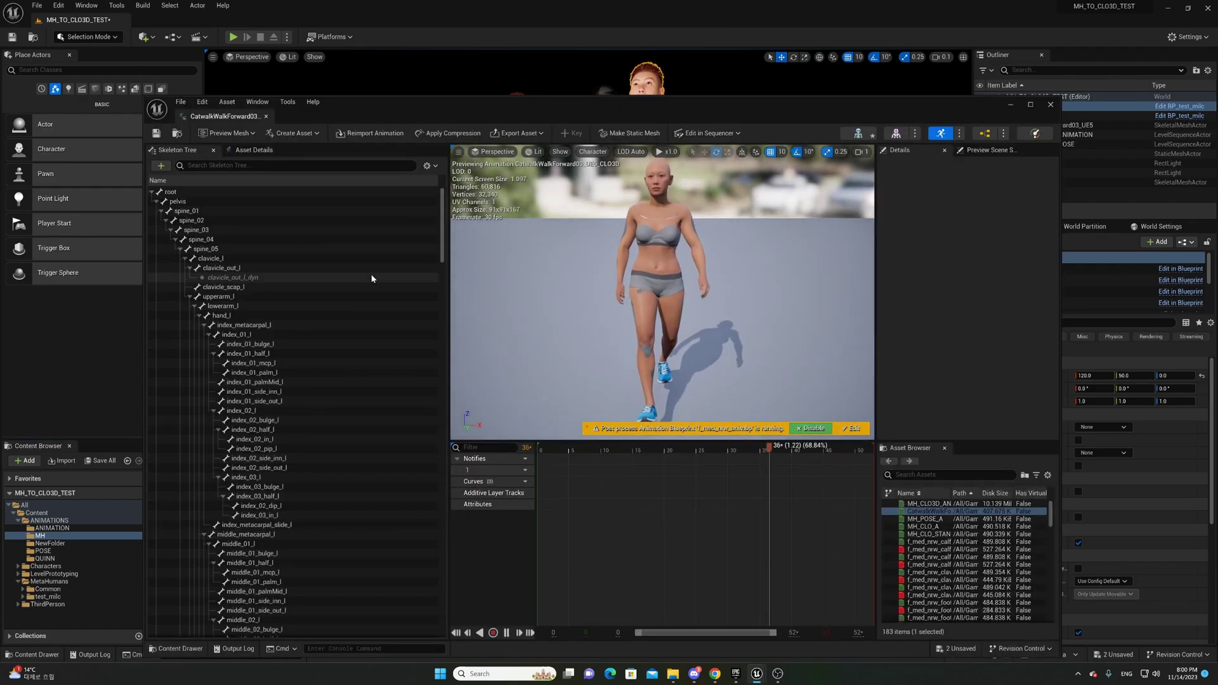
pyautogui.click(255, 150)
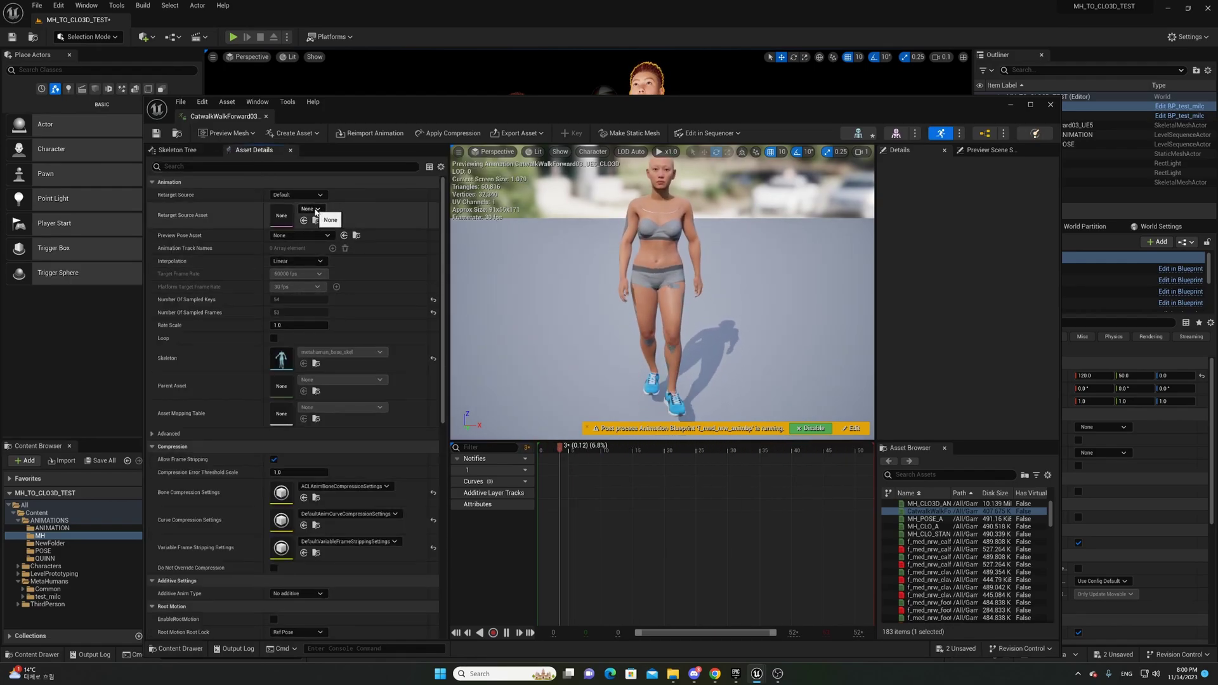
pyautogui.click(314, 209)
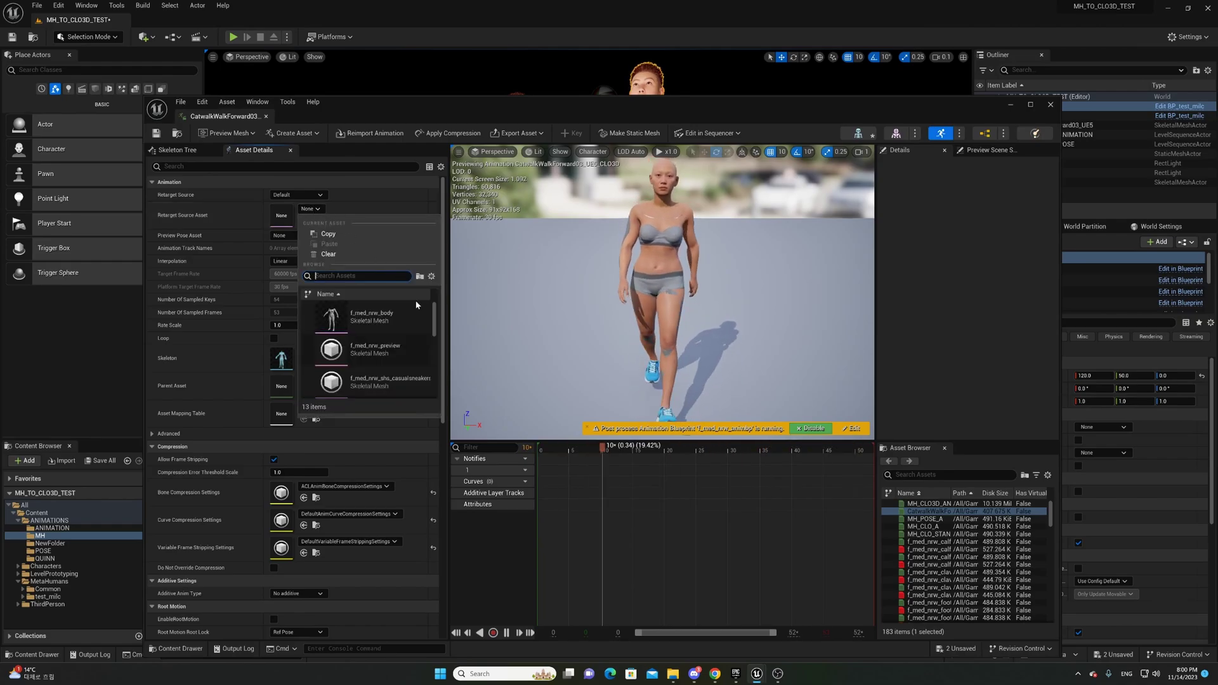
pyautogui.click(409, 321)
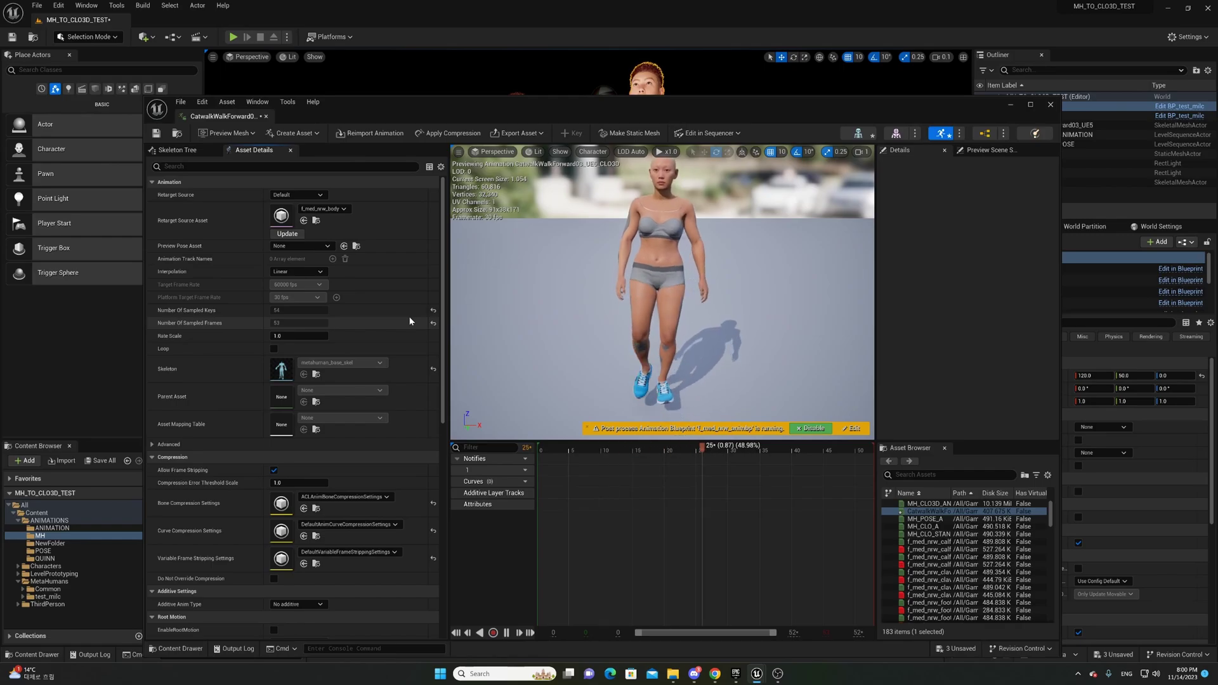
pyautogui.click(343, 211)
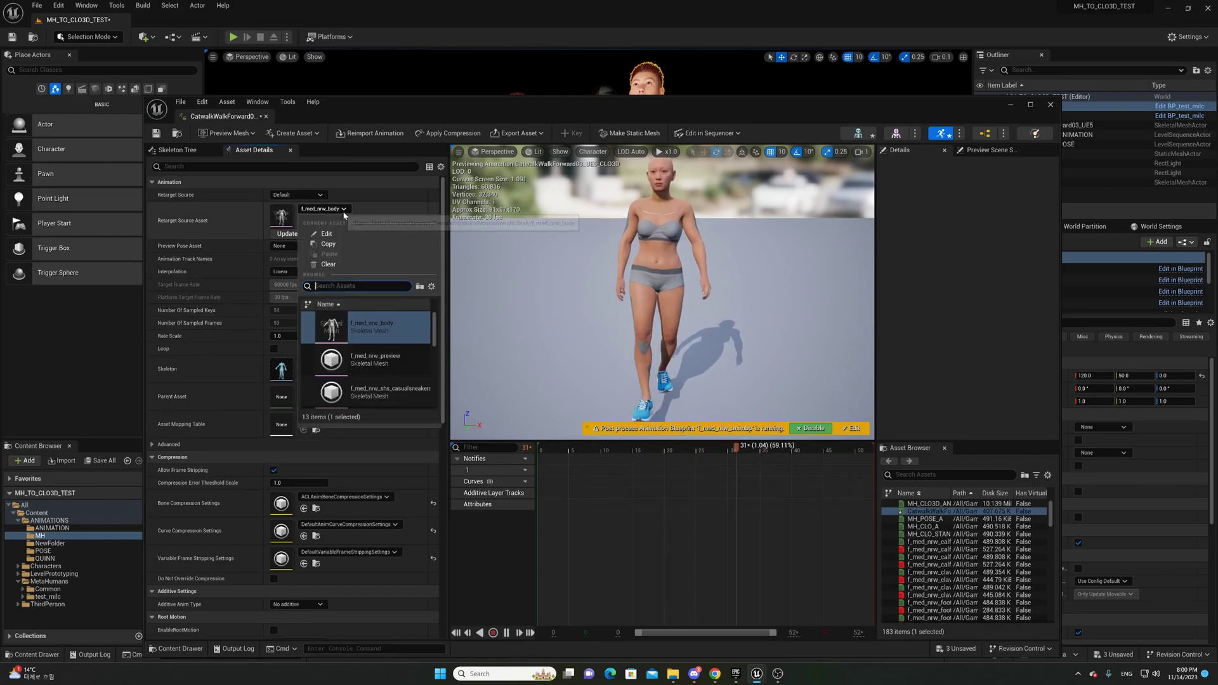
pyautogui.scroll(-3, 434, 365)
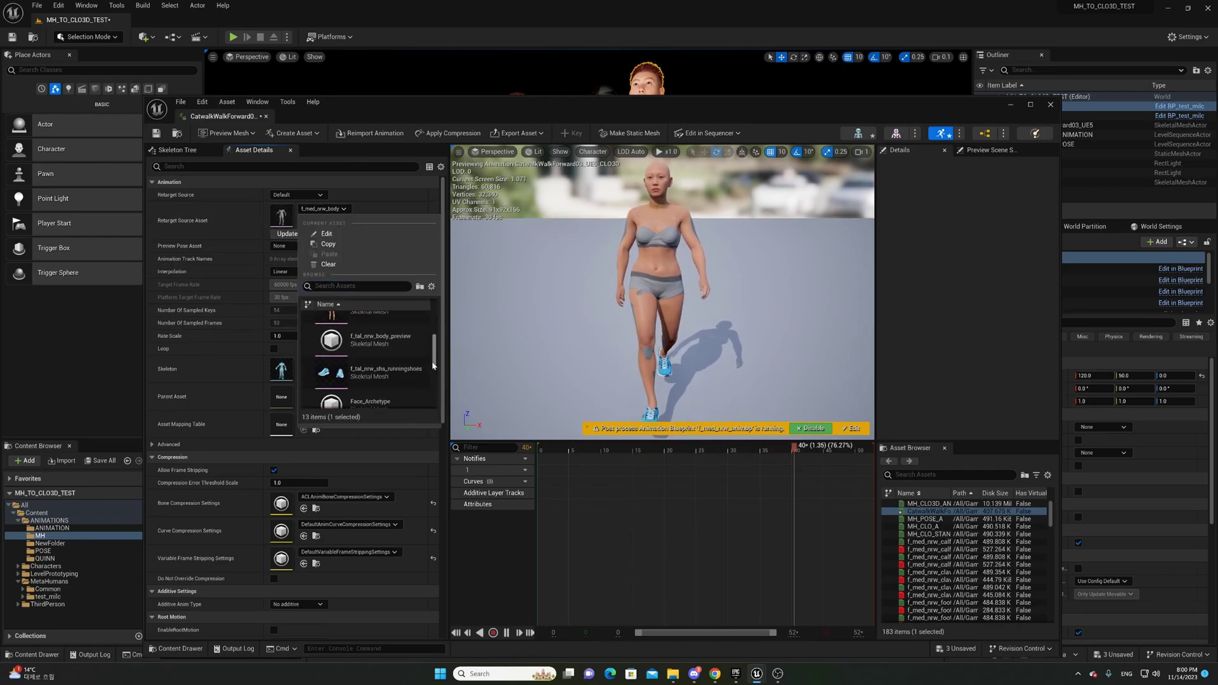
pyautogui.scroll(1, 434, 365)
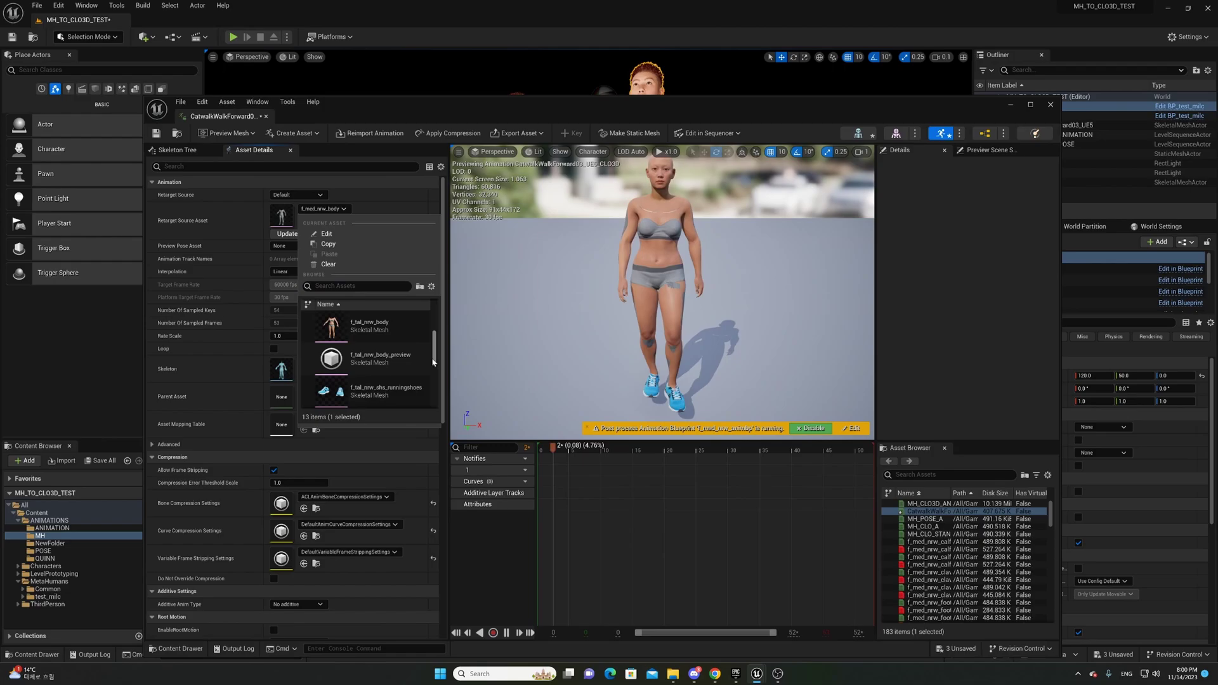
pyautogui.click(398, 329)
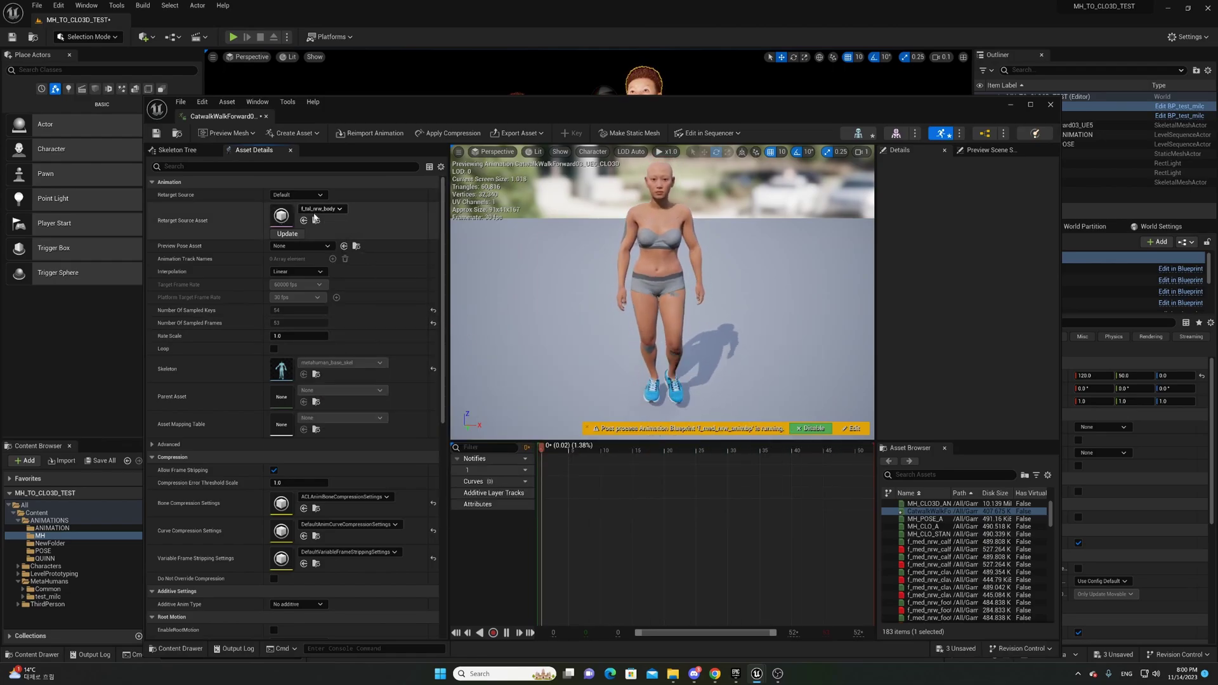
pyautogui.click(1051, 105)
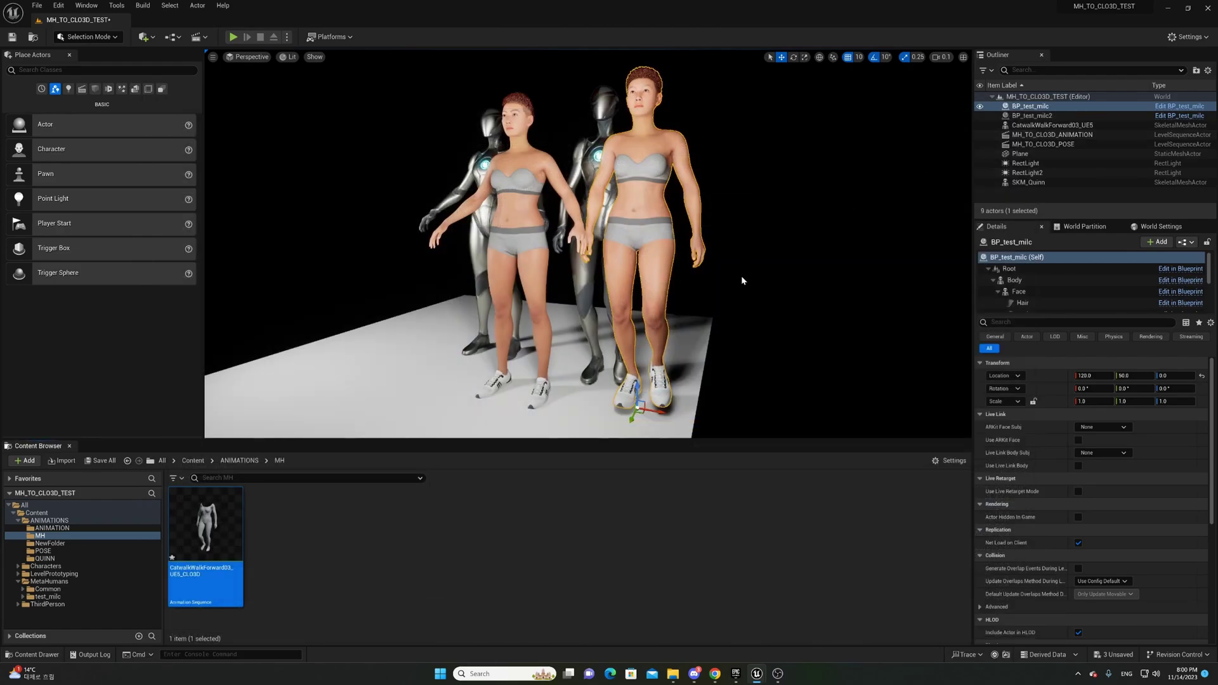
# Scrub the MH_TO_CLO3D_ANIMATION sequence to check BP_test_milc's walking pose from different angles in the level.
pyautogui.moveTo(744, 281)
pyautogui.keyDown('alt'); pyautogui.mouseDown()
pyautogui.moveTo(660, 266)
pyautogui.moveTo(768, 281)
pyautogui.mouseUp(); pyautogui.keyUp('alt')
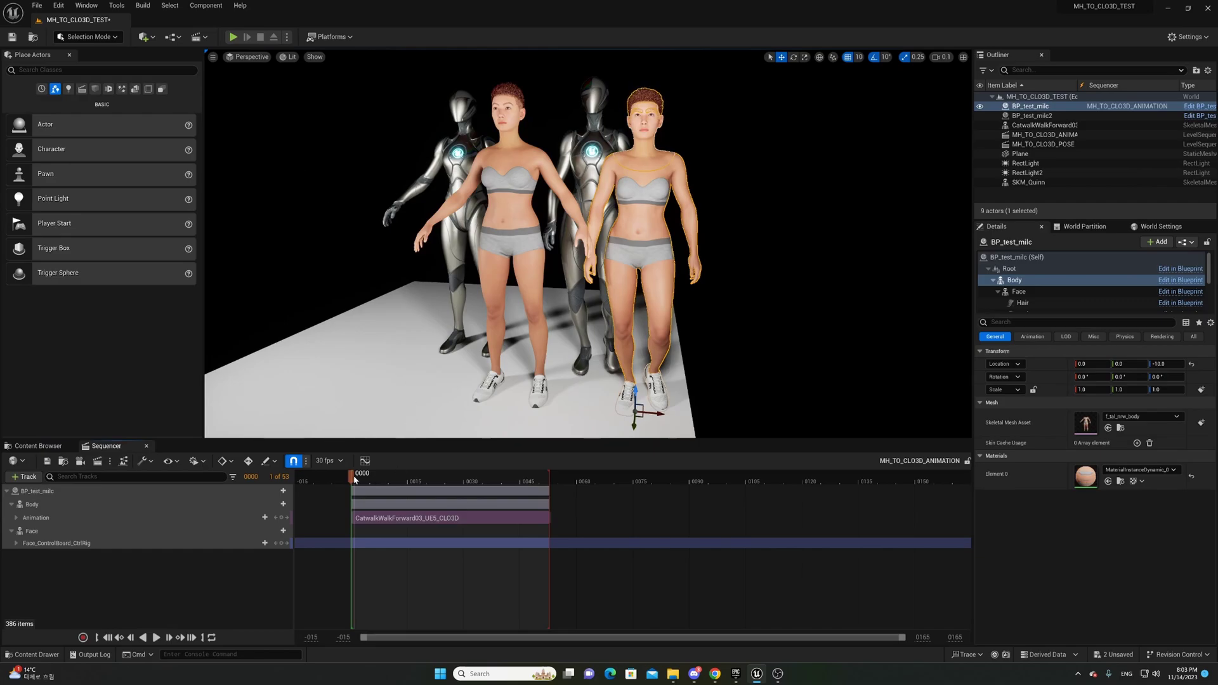
pyautogui.moveTo(354, 480); pyautogui.dragTo(436, 475)
pyautogui.keyDown('alt'); pyautogui.moveTo(710, 373); pyautogui.dragTo(771, 373); pyautogui.keyUp('alt')
pyautogui.scroll(-3, 709, 373)
pyautogui.keyDown('alt'); pyautogui.moveTo(625, 388); pyautogui.dragTo(687, 390); pyautogui.keyUp('alt')
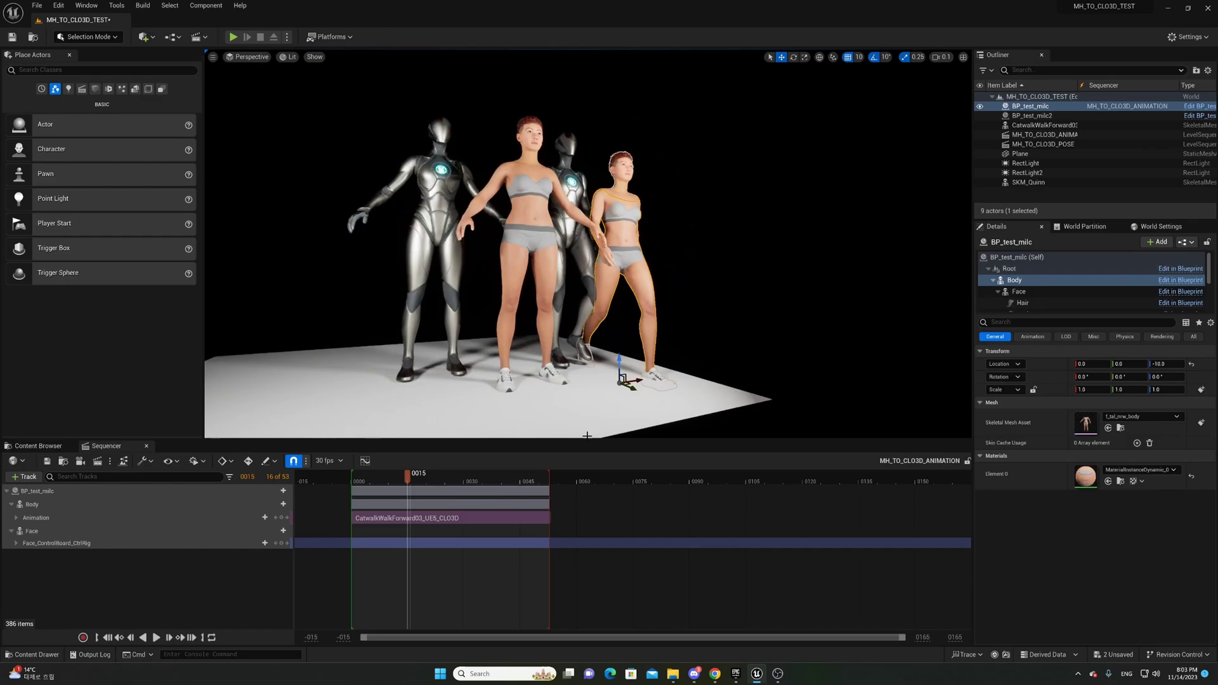
# Turn off position grid snapping and move BP_test_milc's Body vertically to a Z location of about -4.04 to align its feet with the floor.
pyautogui.moveTo(413, 480); pyautogui.dragTo(367, 484)
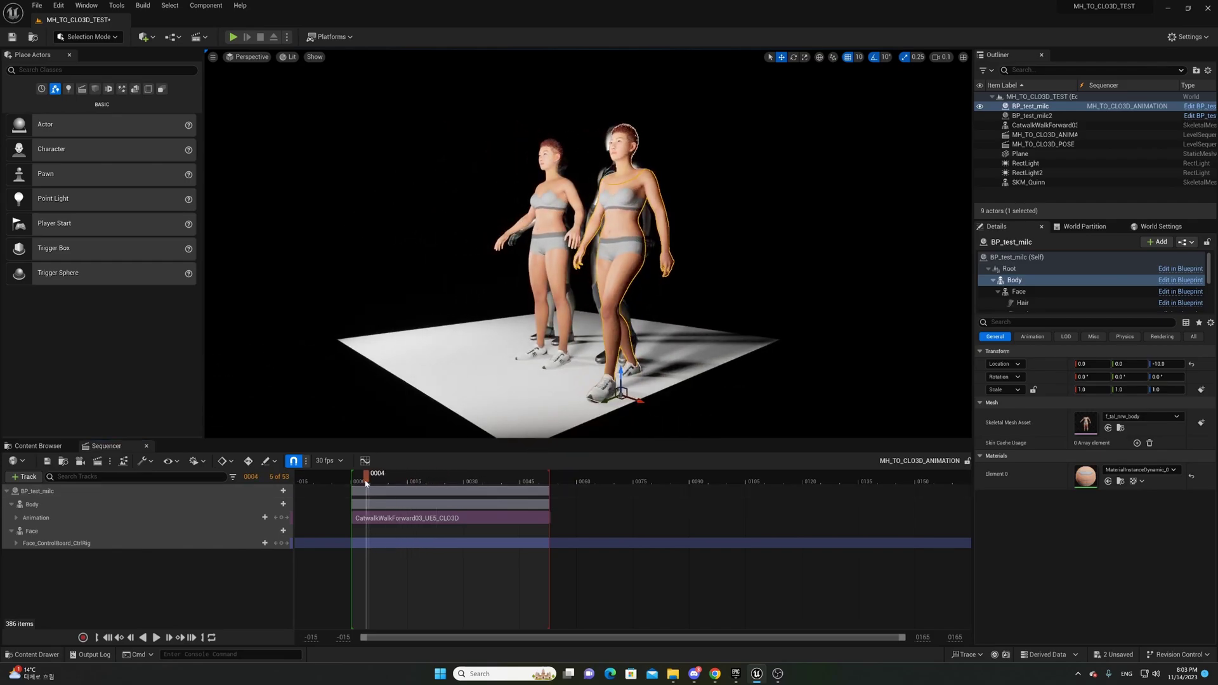
pyautogui.moveTo(367, 480); pyautogui.dragTo(530, 487)
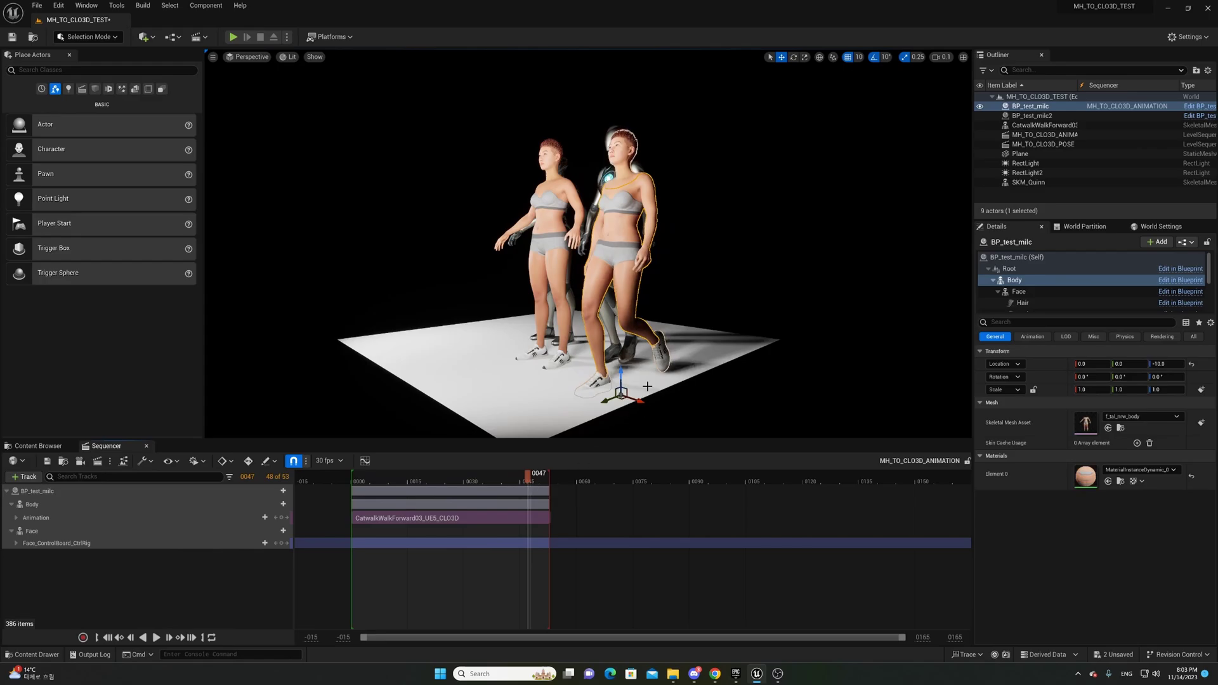
pyautogui.keyDown('alt'); pyautogui.moveTo(673, 374); pyautogui.dragTo(643, 379); pyautogui.keyUp('alt')
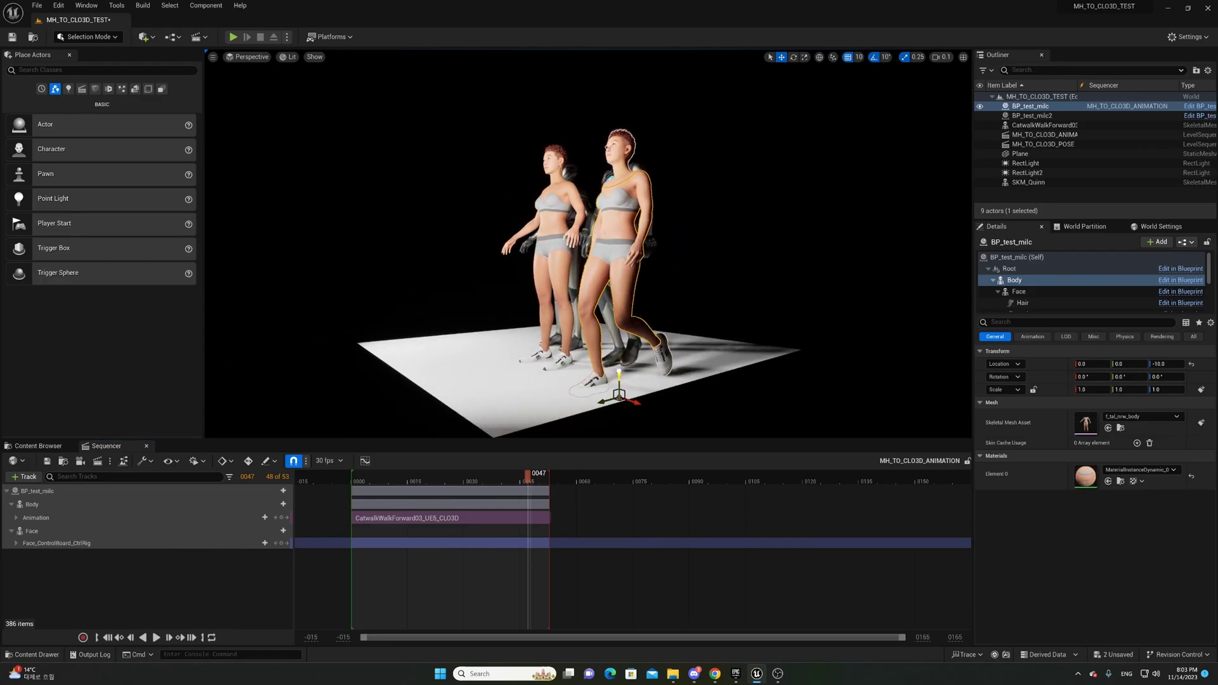
pyautogui.click(848, 58)
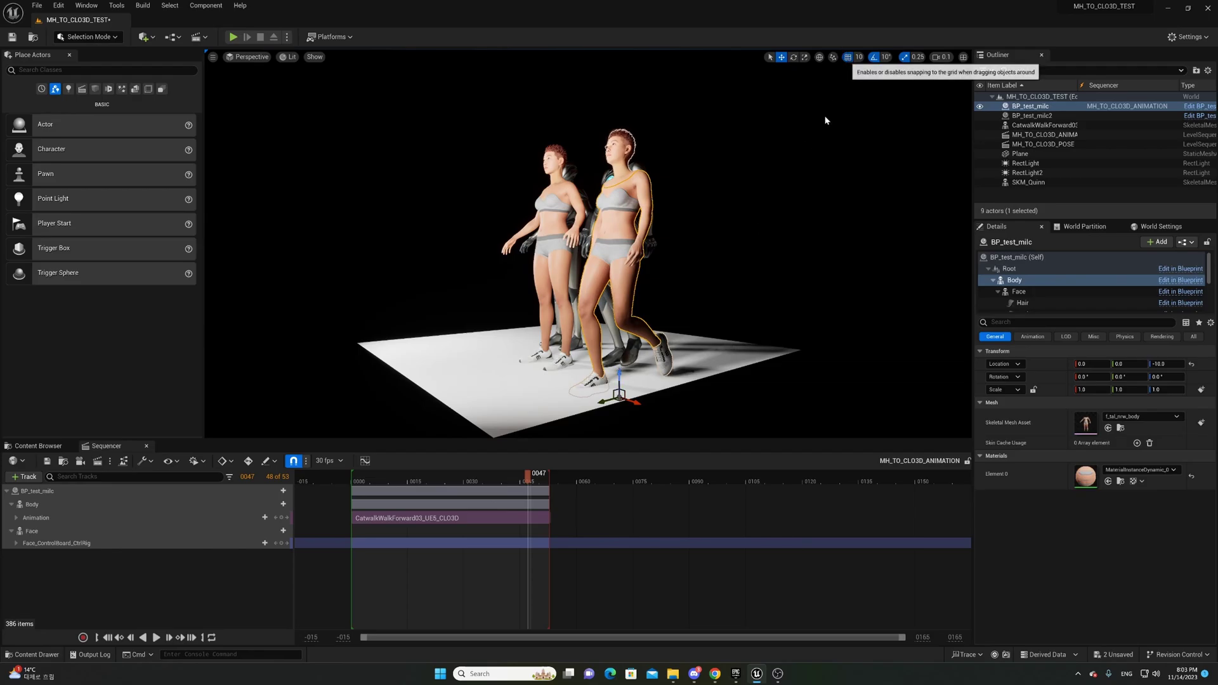
pyautogui.moveTo(618, 374); pyautogui.dragTo(618, 364)
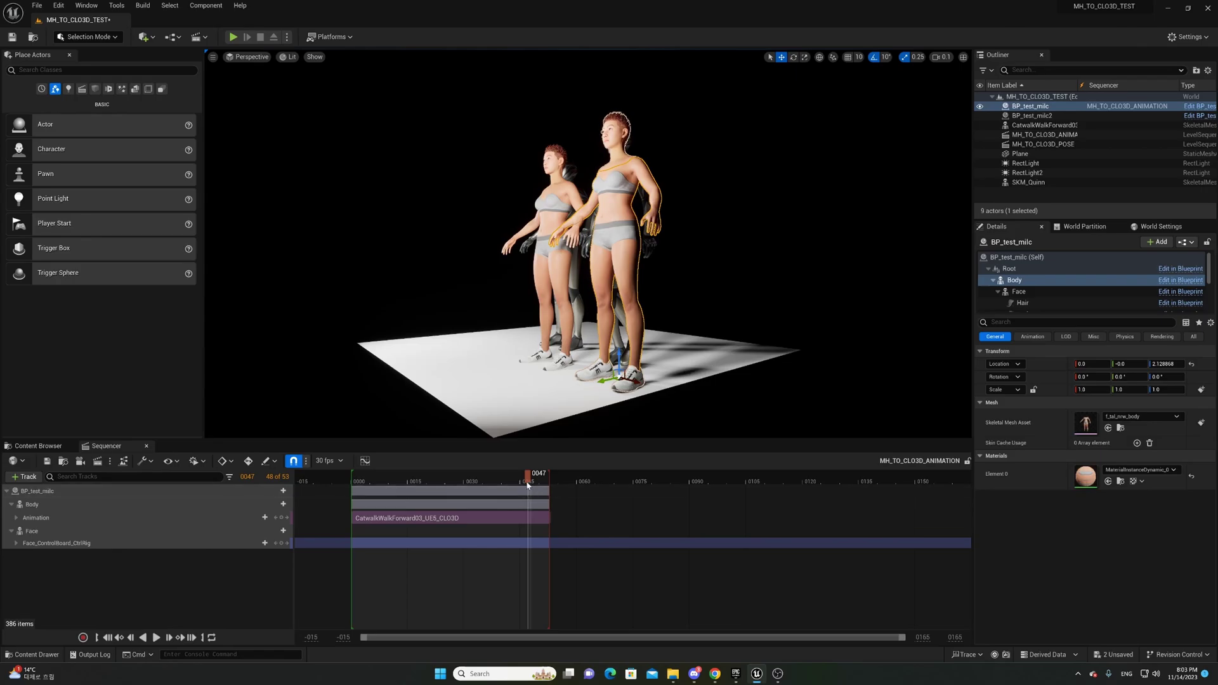
pyautogui.moveTo(527, 486)
pyautogui.mouseDown()
pyautogui.moveTo(416, 486)
pyautogui.moveTo(505, 486)
pyautogui.mouseUp()
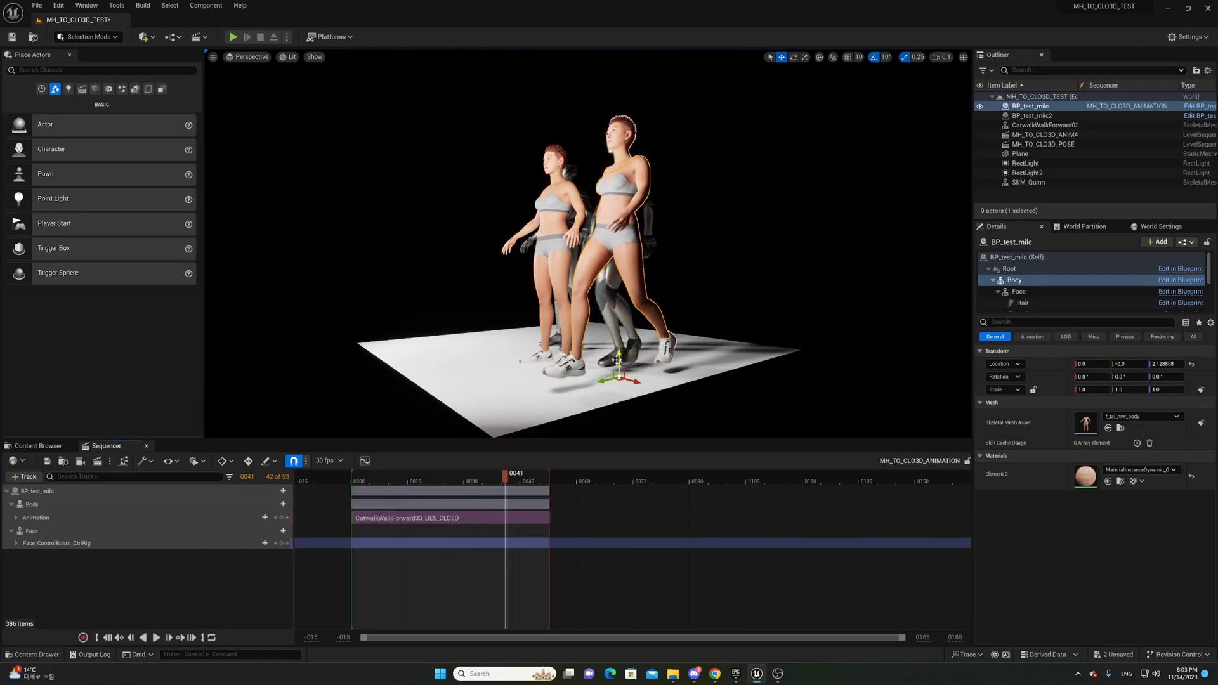
pyautogui.moveTo(617, 360); pyautogui.dragTo(609, 383)
# Scrub the walk between about frames 17 and 48 and examine BP_test_milc's foot contact and body proportions beside the other characters.
pyautogui.moveTo(508, 475); pyautogui.dragTo(416, 483)
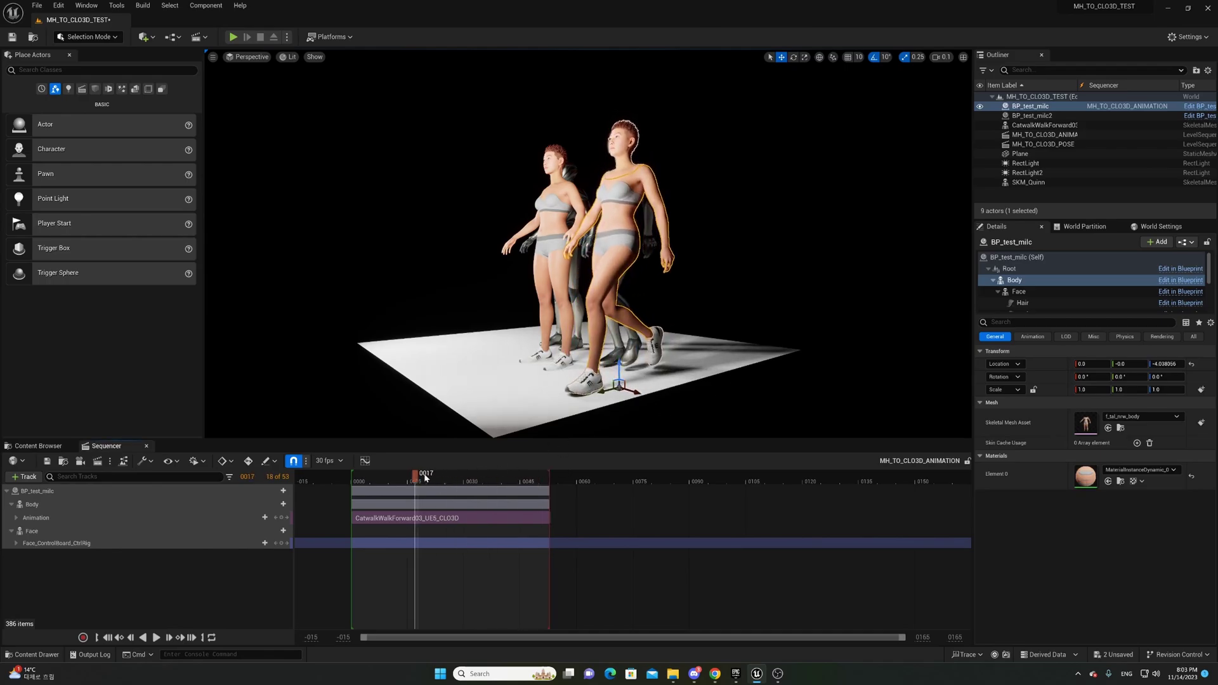
pyautogui.moveTo(426, 477); pyautogui.dragTo(454, 470)
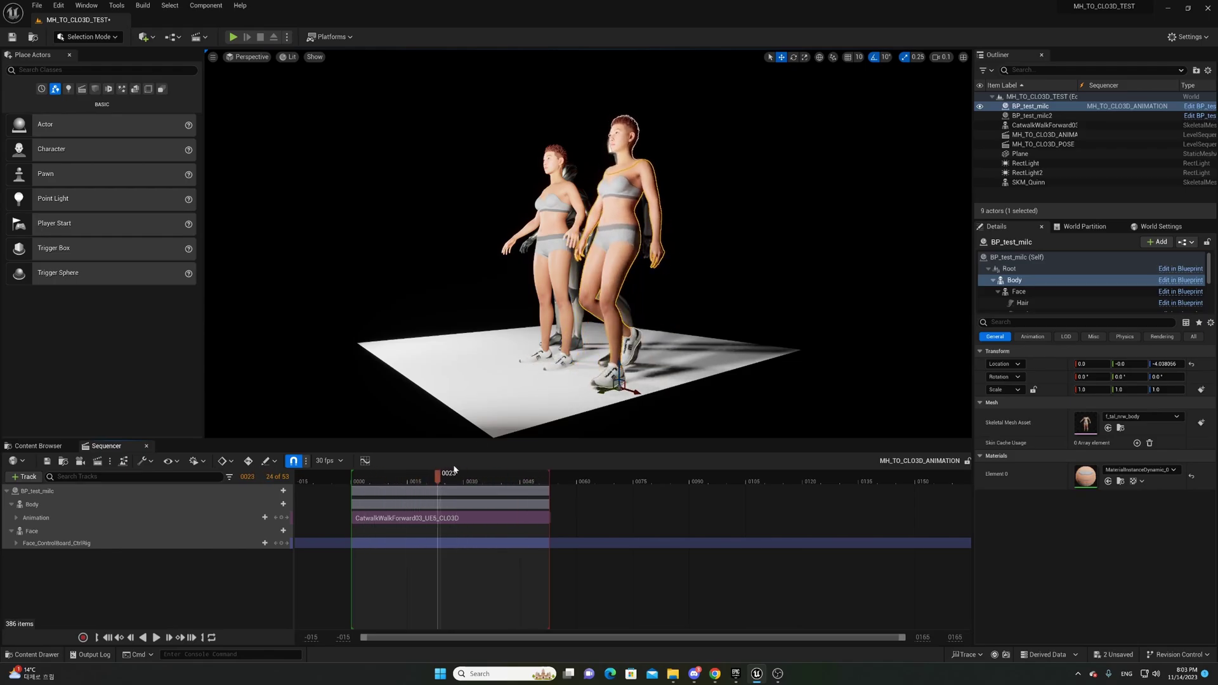
pyautogui.keyDown('alt'); pyautogui.moveTo(513, 323); pyautogui.dragTo(628, 325); pyautogui.keyUp('alt')
pyautogui.keyDown('alt'); pyautogui.moveTo(587, 244); pyautogui.dragTo(521, 245); pyautogui.keyUp('alt')
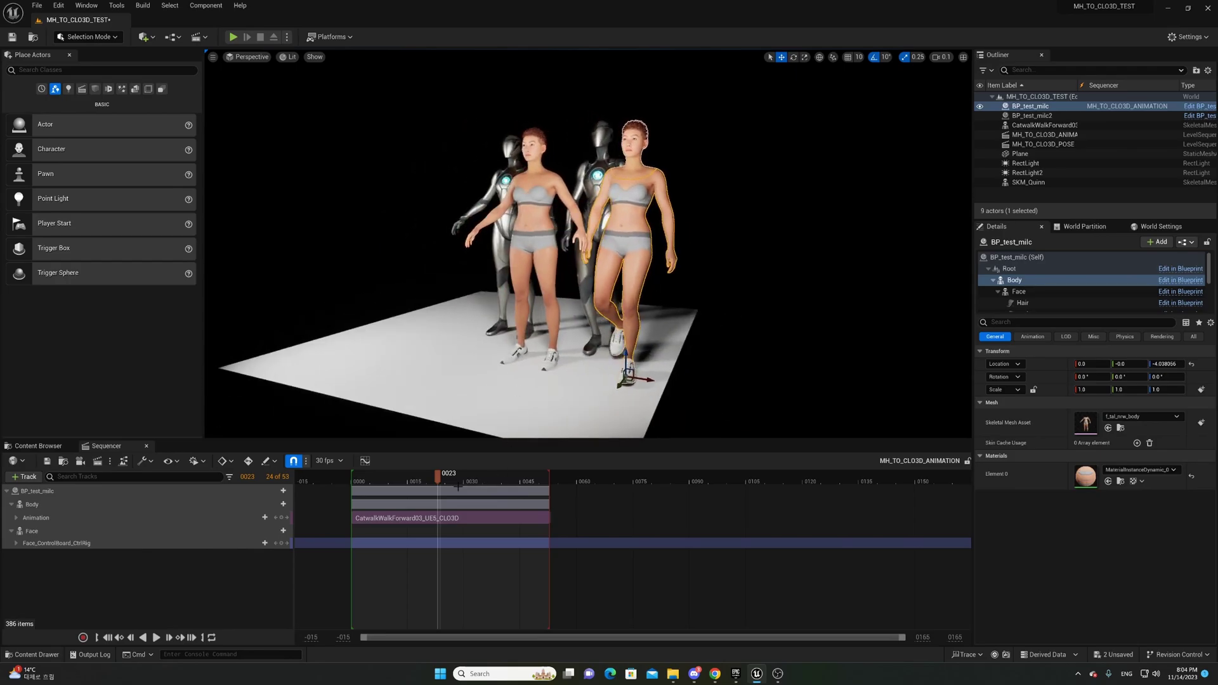
pyautogui.moveTo(439, 483); pyautogui.dragTo(537, 477)
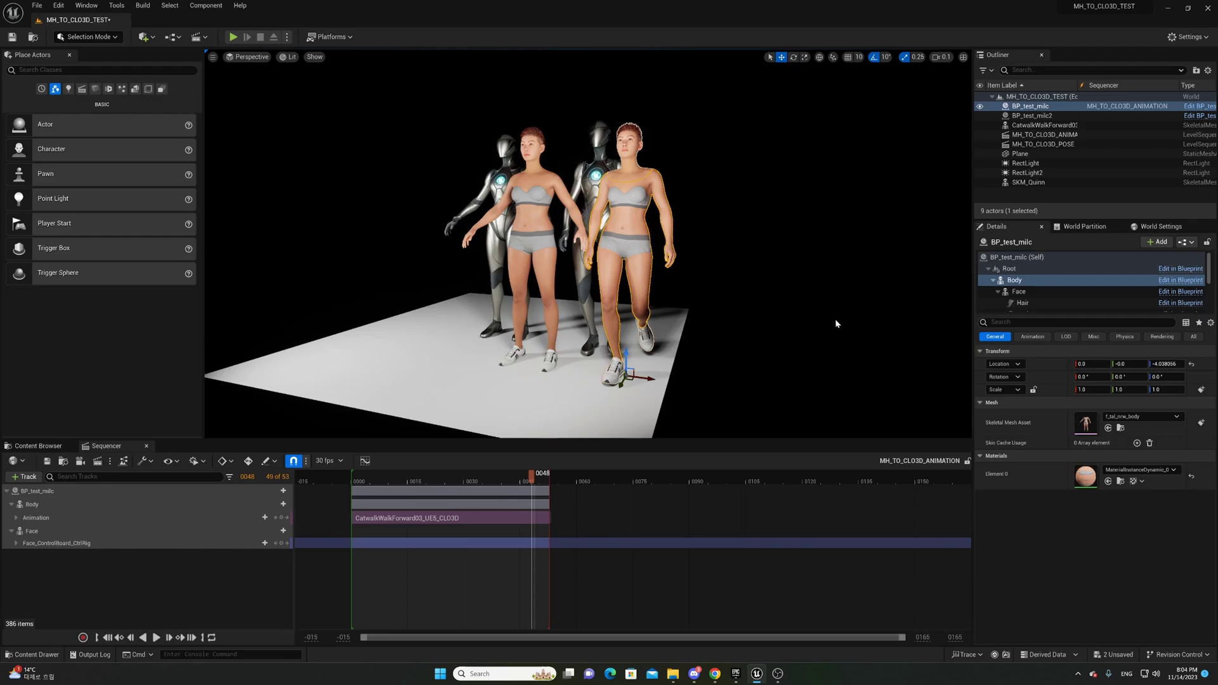
pyautogui.keyDown('alt'); pyautogui.moveTo(733, 323); pyautogui.dragTo(676, 320); pyautogui.keyUp('alt')
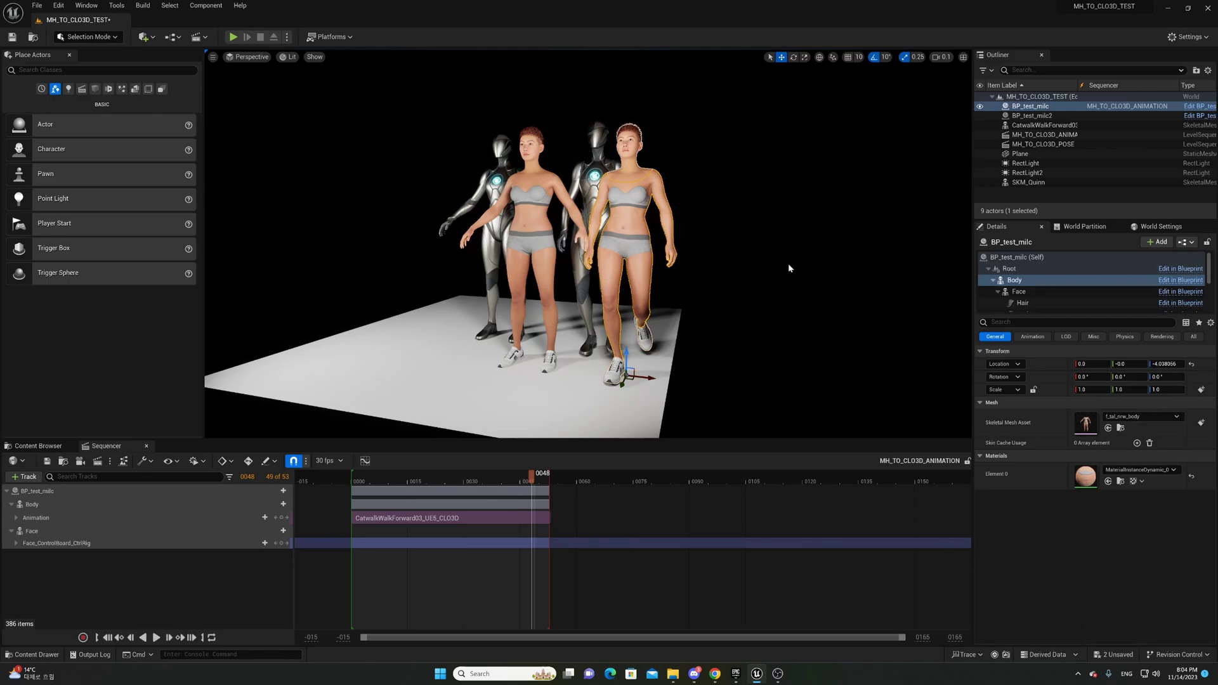
pyautogui.keyDown('alt'); pyautogui.moveTo(788, 266); pyautogui.dragTo(765, 253); pyautogui.keyUp('alt')
pyautogui.scroll(6, 758, 274)
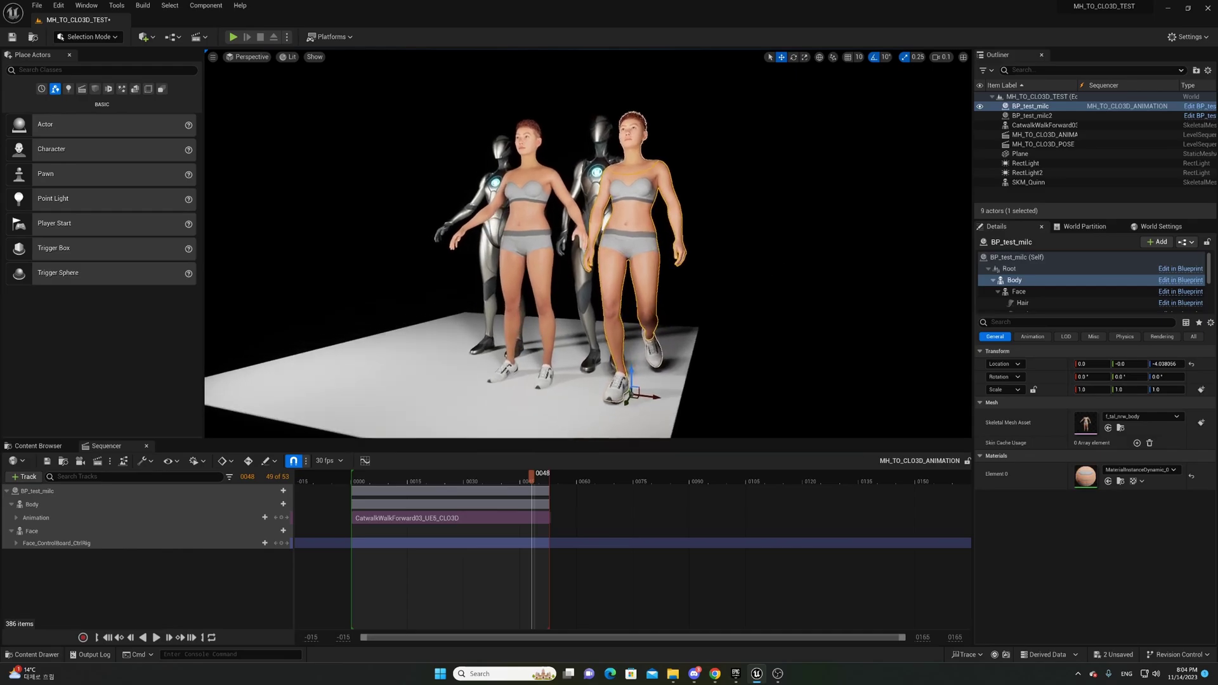